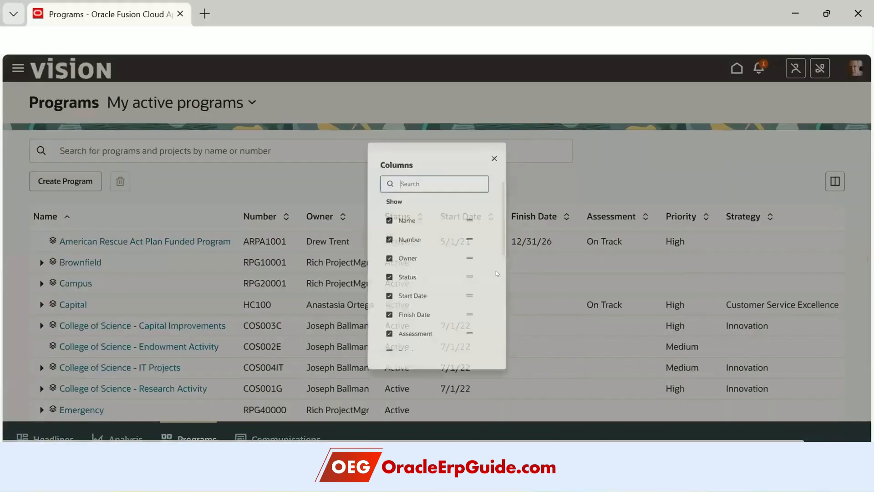
# - Scroll the Programs list while the Columns dialog shows Description, Budget and Objective as hidden columns
pyautogui.scroll(-5, 403, 232)
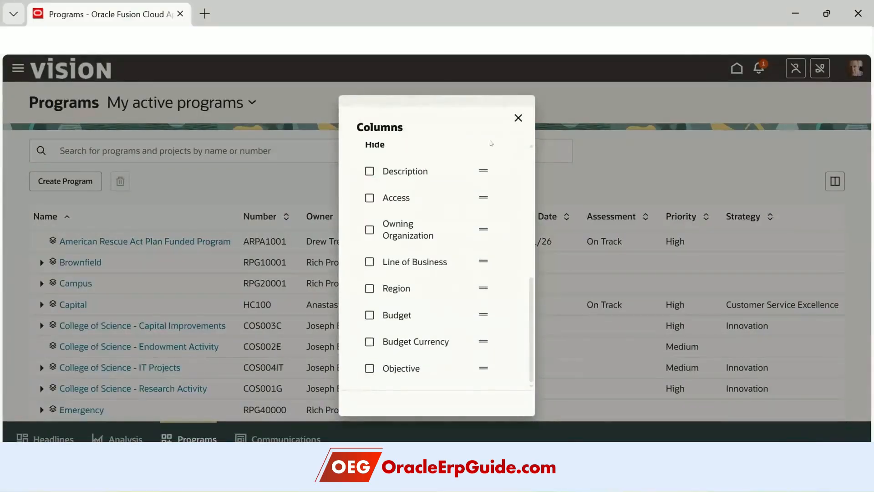
# - Close the Columns dialog unchanged and expand North America Implementations to show its project and two sub-programs
pyautogui.click(517, 118)
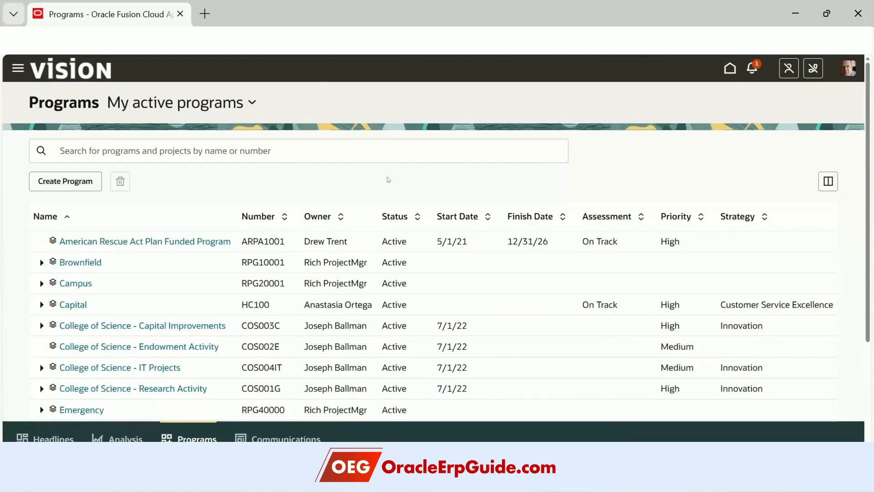
pyautogui.scroll(-3, 212, 321)
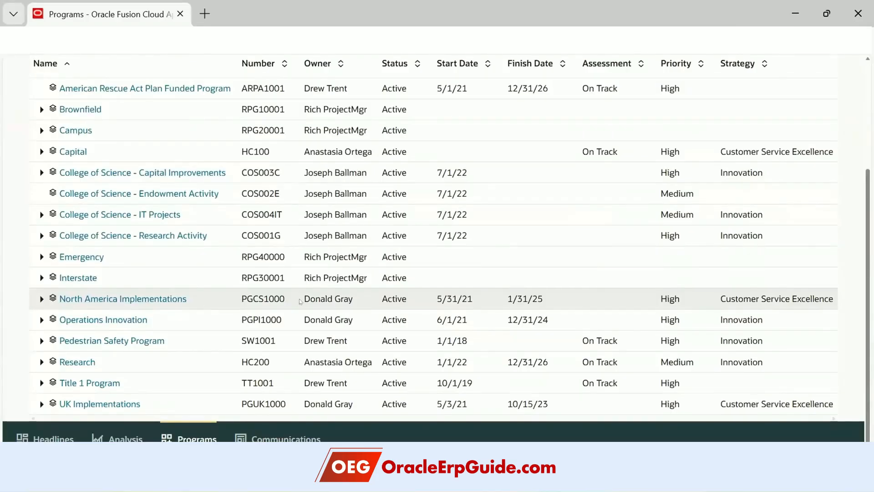
pyautogui.click(40, 298)
pyautogui.scroll(-2, 129, 237)
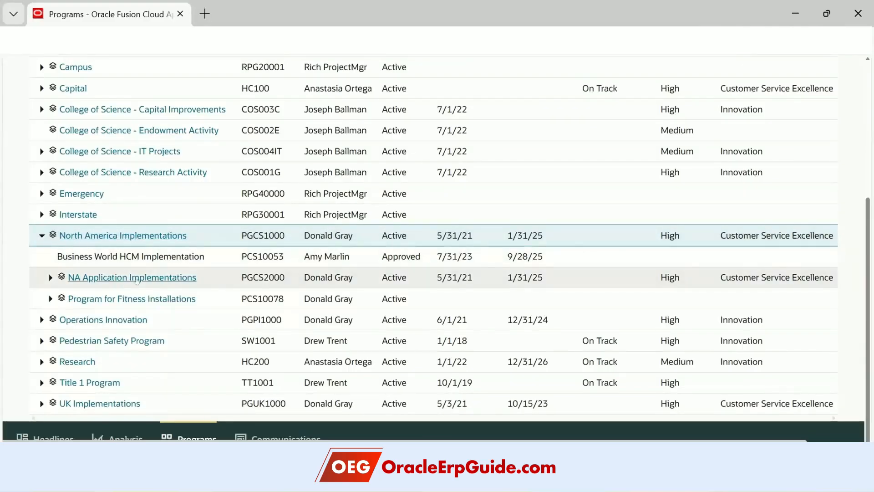
# - Expand NA Application Implementations, Program for Fitness Installations, Operations Innovation and Title 1 Program to review their children
pyautogui.click(48, 280)
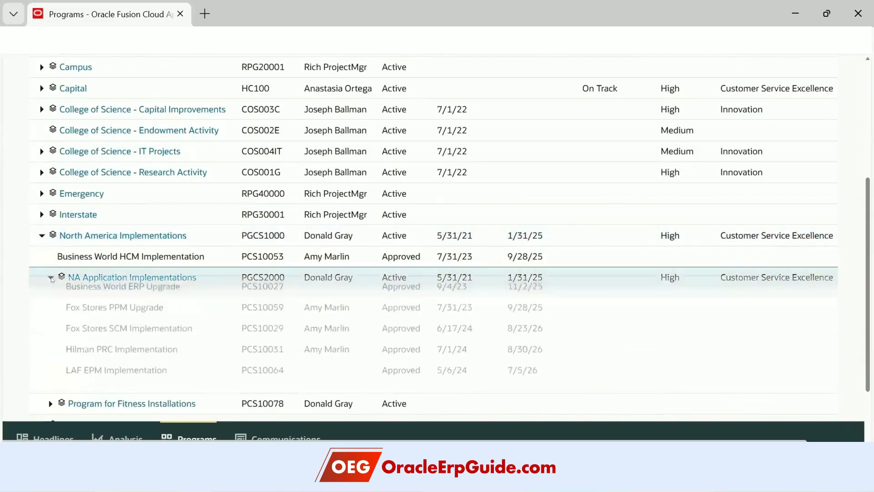
pyautogui.scroll(-1, 149, 224)
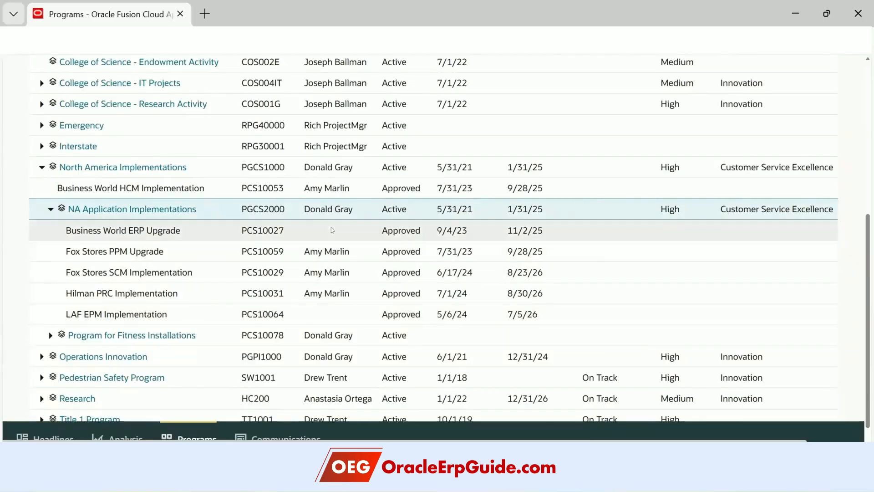
pyautogui.click(49, 335)
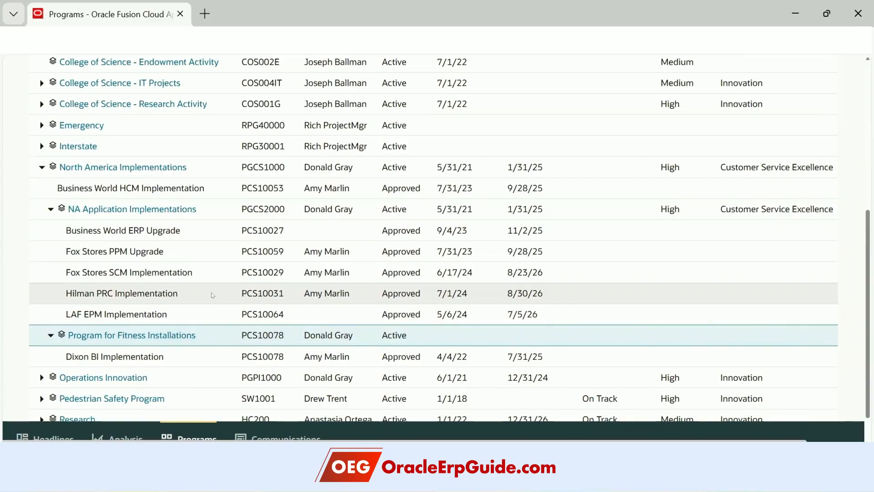
pyautogui.scroll(-1, 212, 292)
pyautogui.click(42, 319)
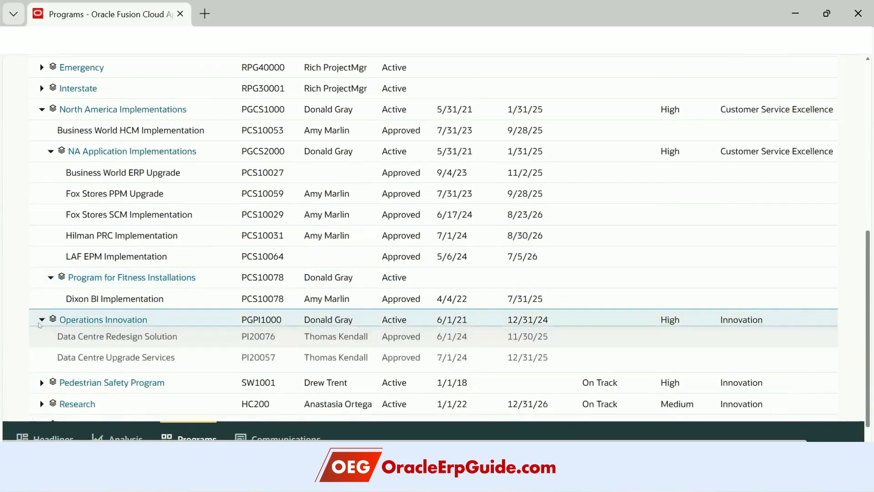
pyautogui.scroll(-1, 35, 356)
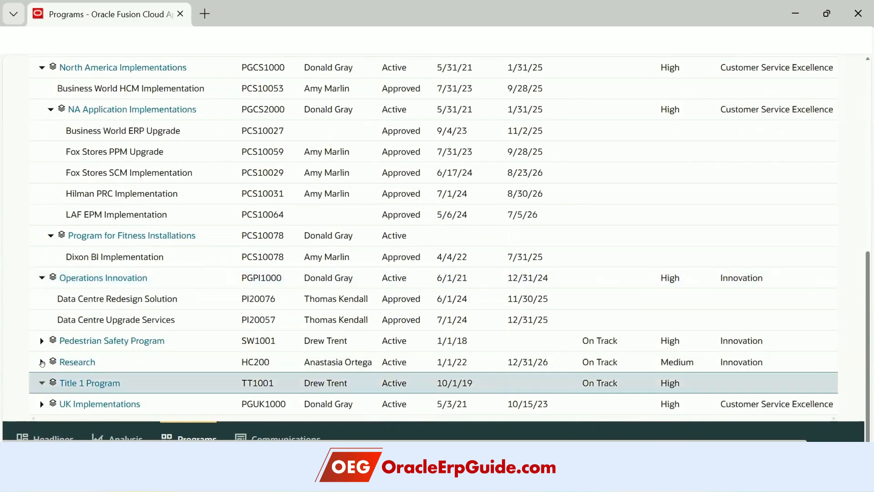
pyautogui.click(41, 383)
pyautogui.scroll(-1, 50, 382)
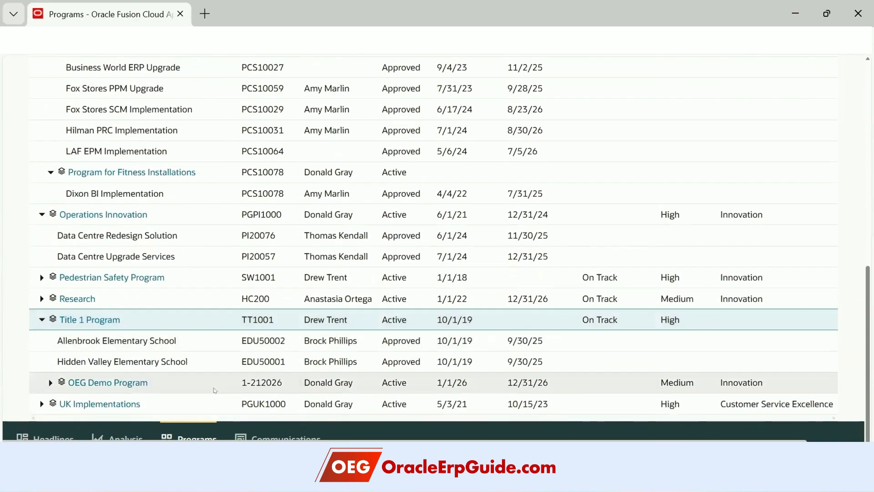
# - Expand OEG Demo Program and drag it from Title 1 Program onto Research
pyautogui.click(46, 382)
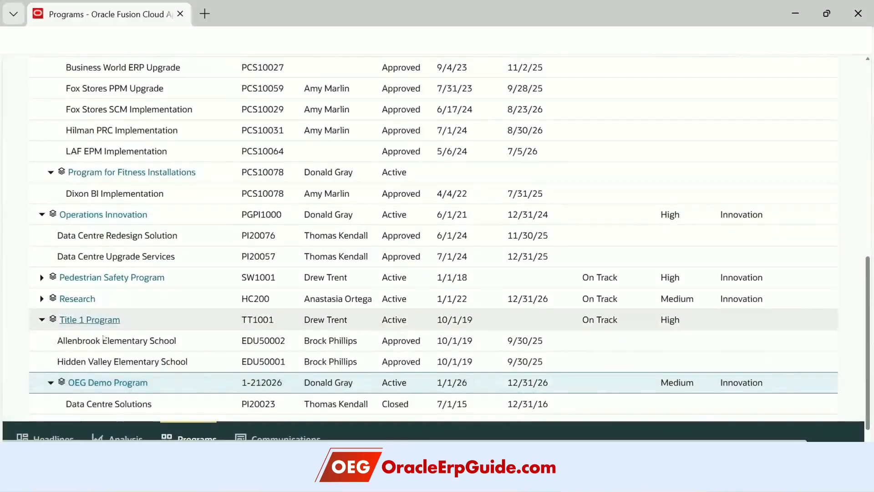
pyautogui.scroll(-1, 168, 344)
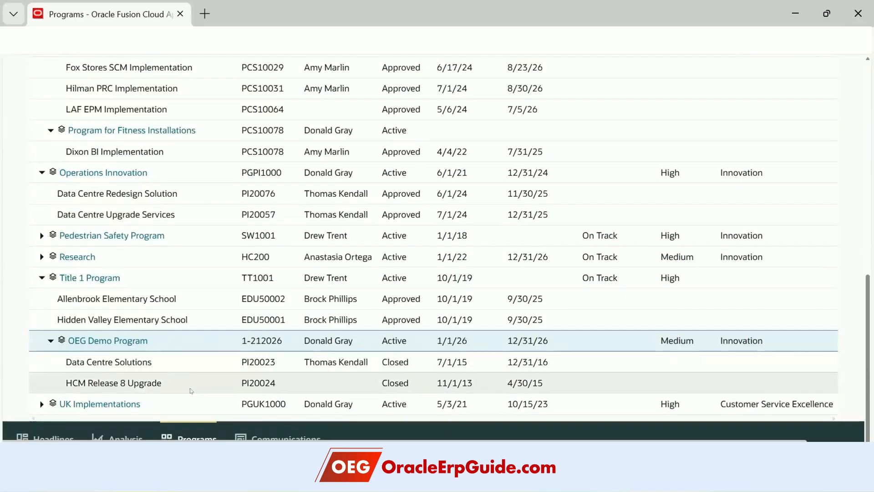
pyautogui.moveTo(153, 340); pyautogui.dragTo(150, 270)
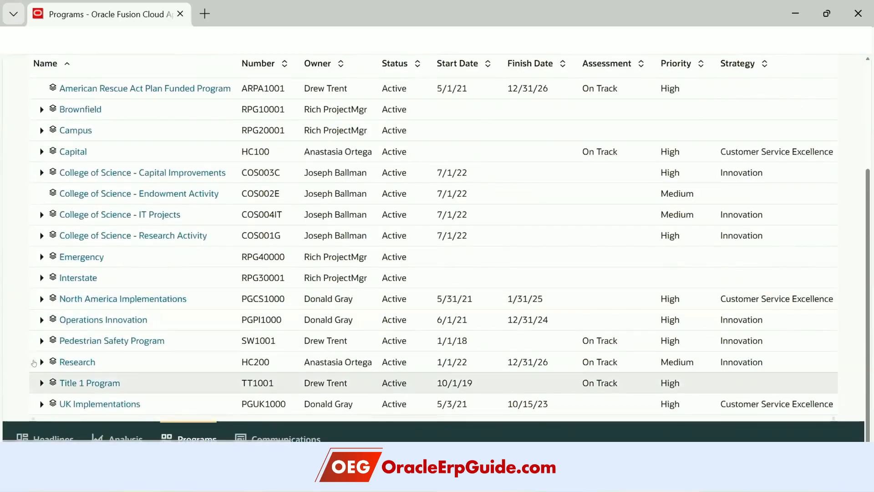
# - Expand Research to confirm OEG Demo Program now sits beside Clinical Trials
pyautogui.click(41, 362)
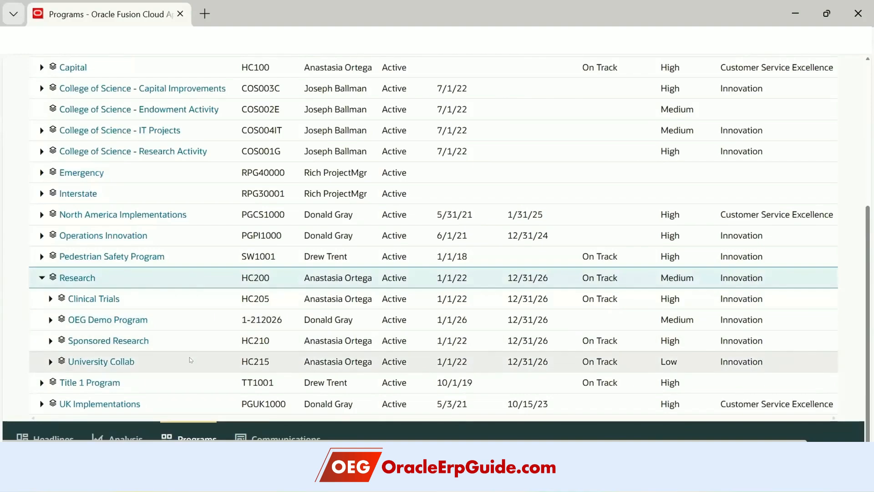
pyautogui.scroll(6, 191, 360)
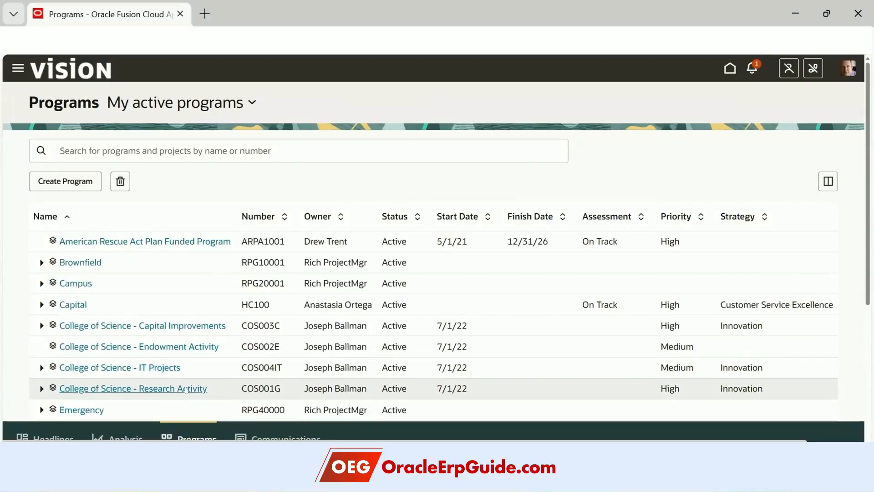
pyautogui.scroll(-5, 174, 349)
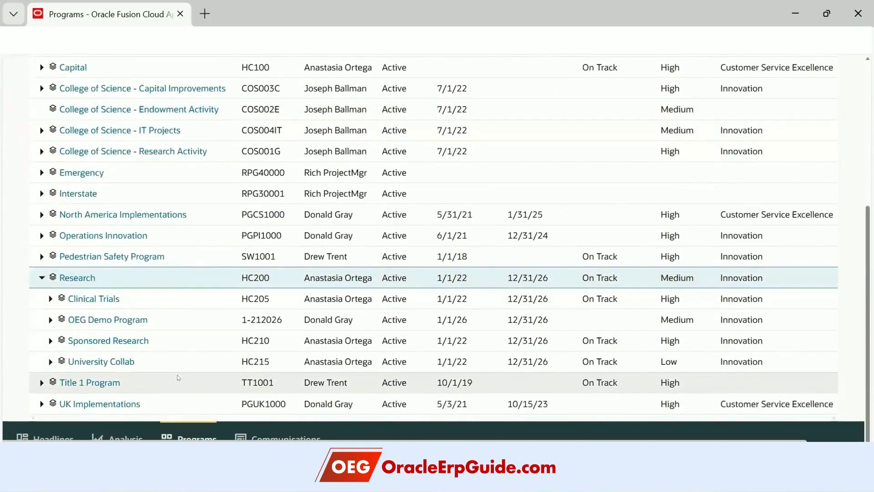
# - Expand North America Implementations and NA Application Implementations, reviewing the Business World HCM Implementation and ERP Upgrade projects
pyautogui.click(41, 214)
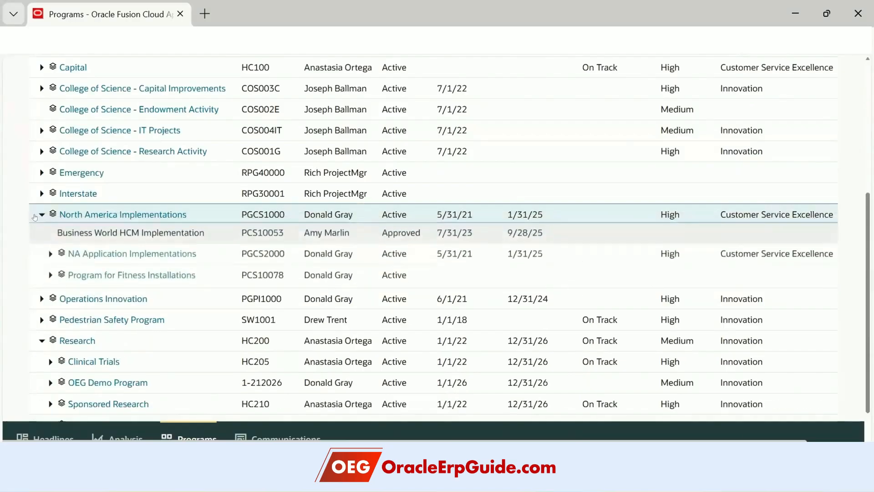
pyautogui.click(220, 231)
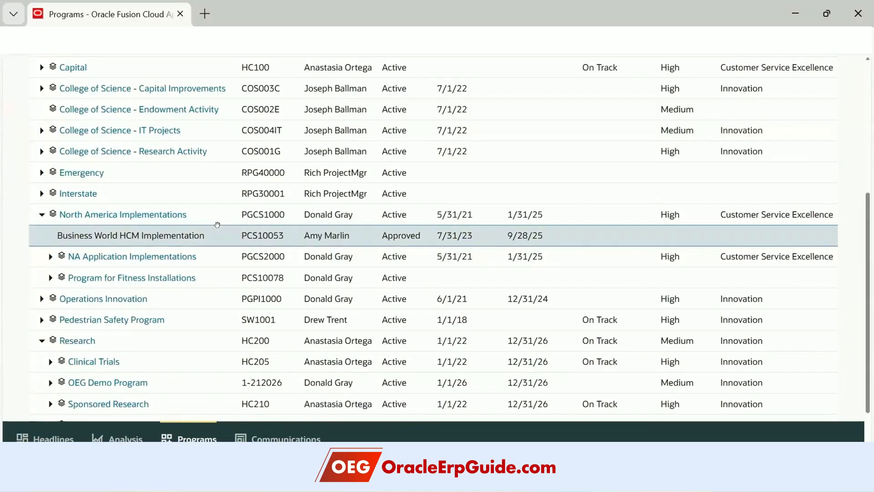
pyautogui.click(50, 256)
pyautogui.scroll(-3, 178, 296)
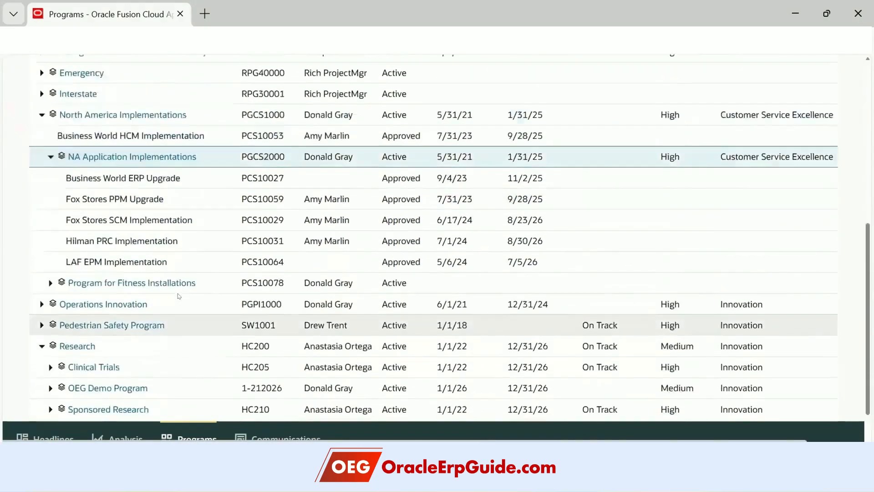
pyautogui.scroll(1, 185, 291)
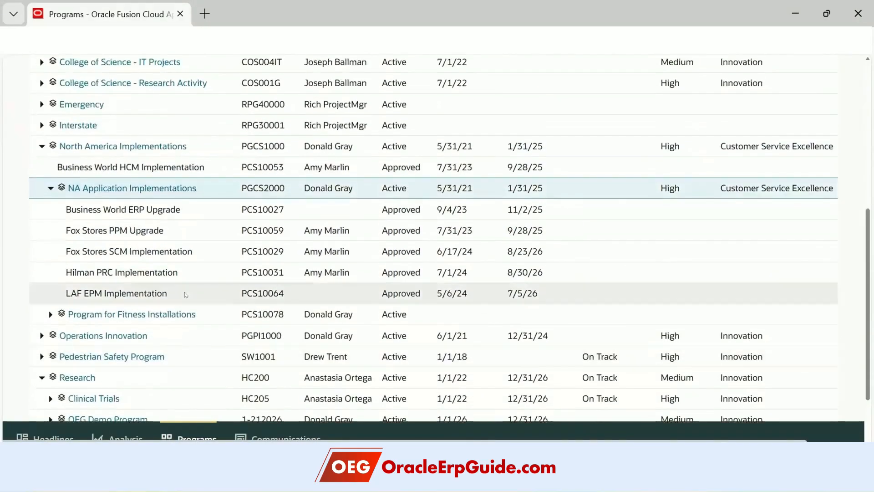
pyautogui.click(204, 209)
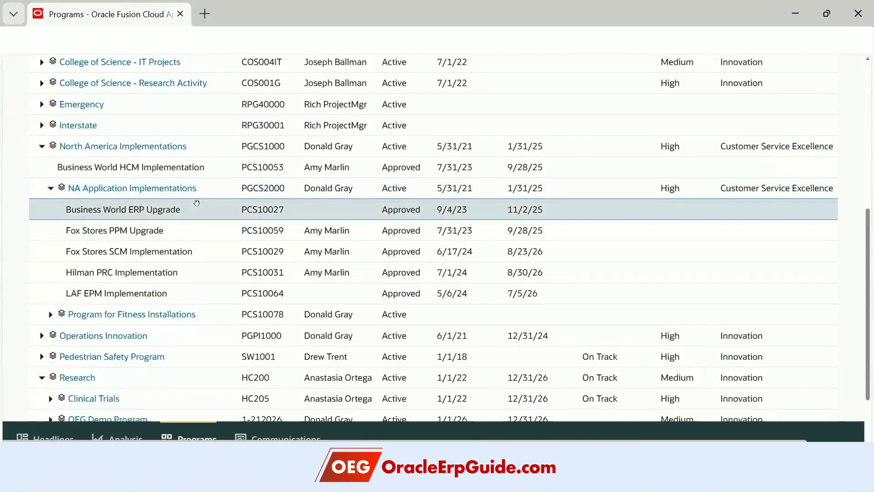
pyautogui.scroll(2, 201, 268)
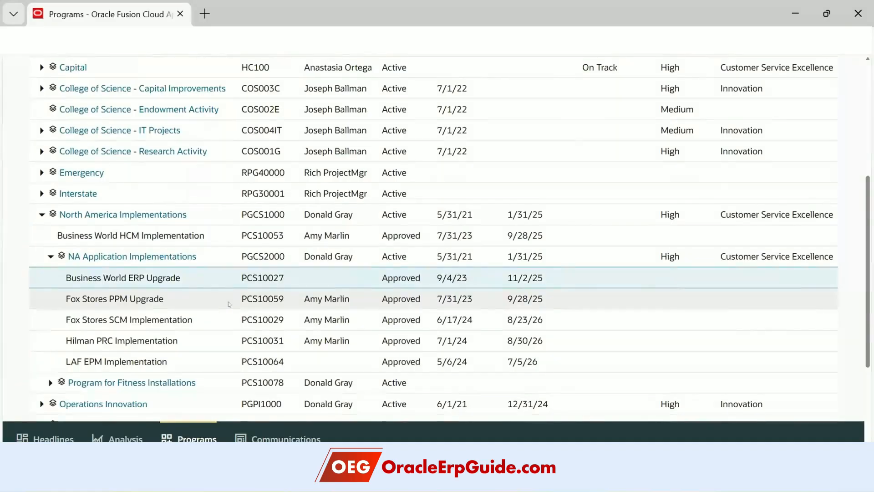
pyautogui.scroll(2, 228, 302)
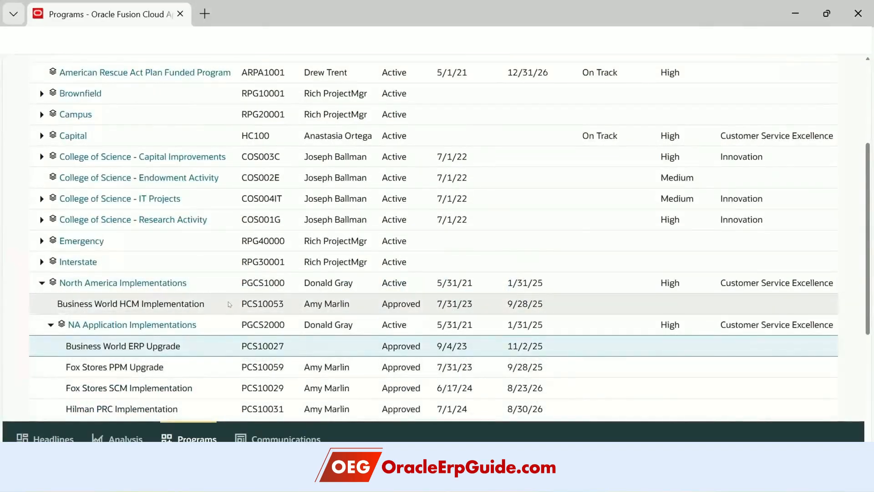
pyautogui.scroll(2, 228, 302)
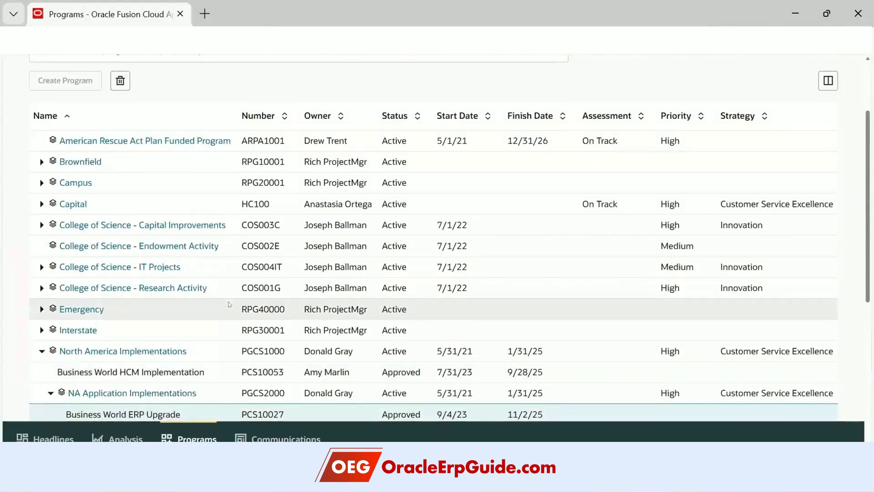
pyautogui.scroll(2, 221, 306)
pyautogui.scroll(-6, 221, 306)
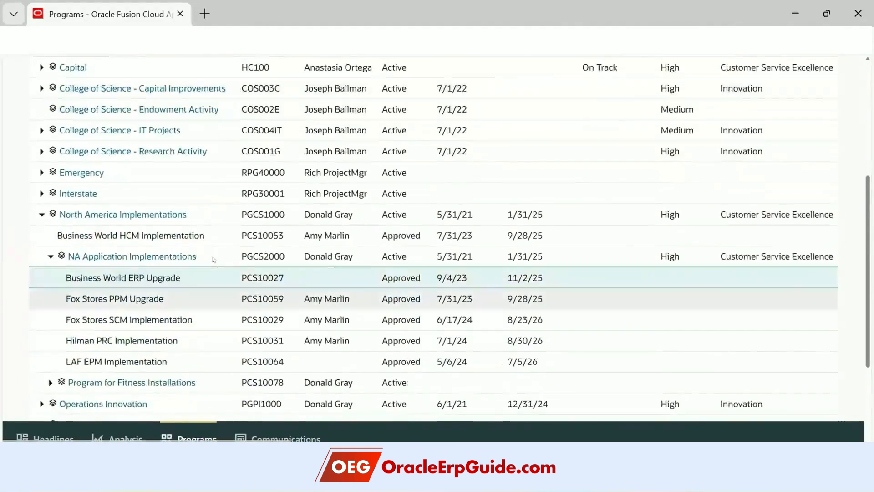
pyautogui.scroll(6, 238, 342)
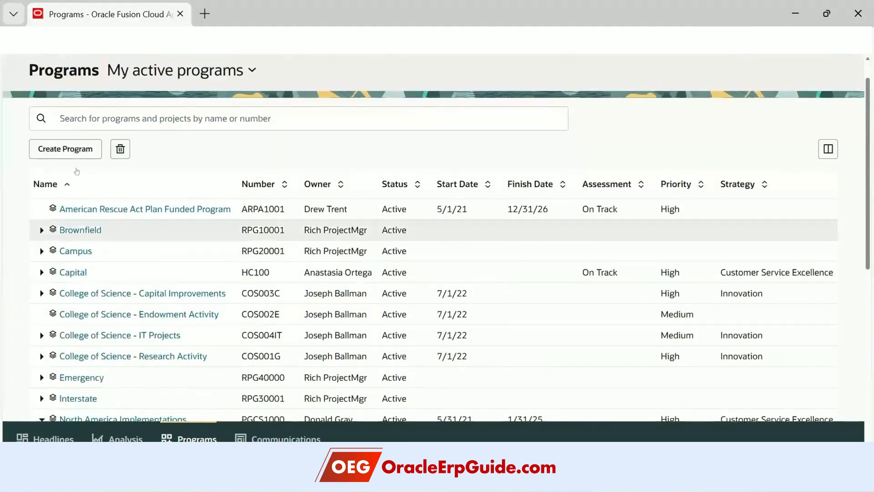
# - Start a new program and enter 'OEG Demo NA East Apps Implementation' as its Program Name
pyautogui.click(77, 150)
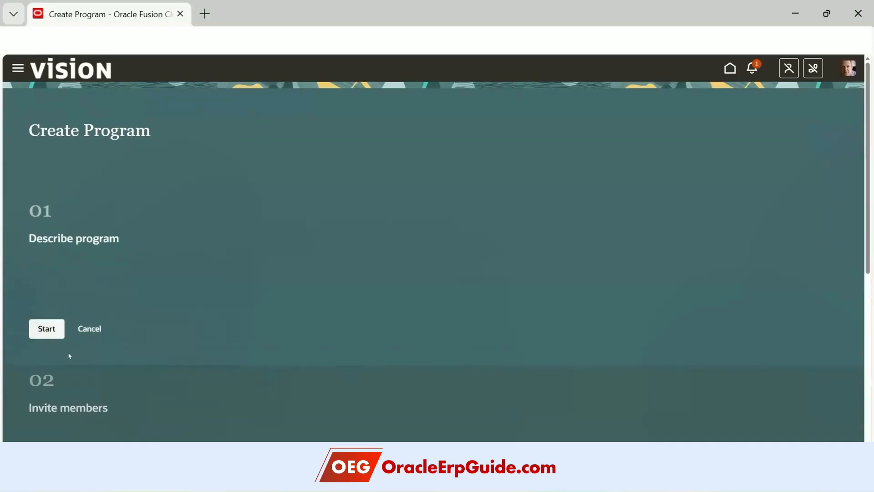
pyautogui.click(43, 328)
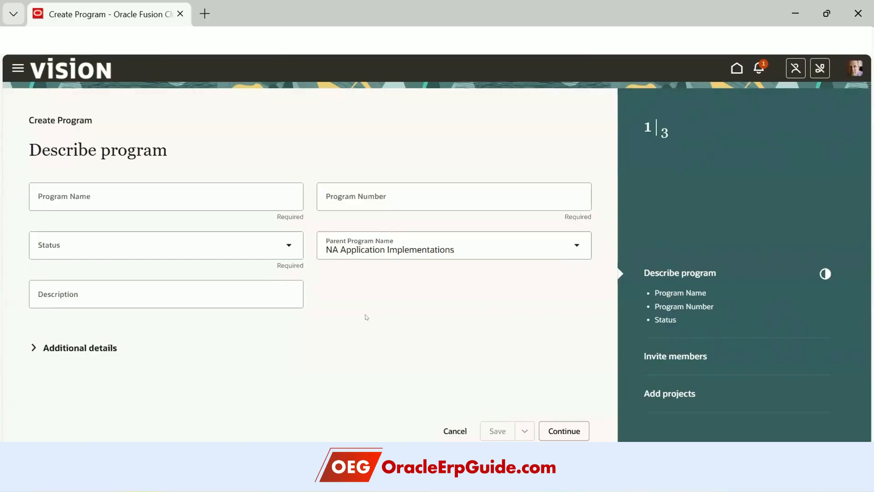
pyautogui.click(113, 194)
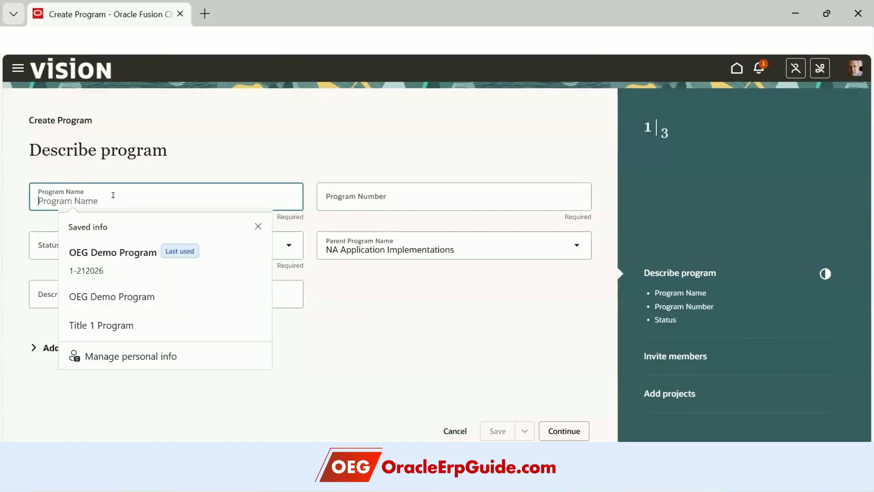
pyautogui.write('NA')
pyautogui.press('BackSpace')
pyautogui.press('BackSpace')
pyautogui.write('OEG Demo ')
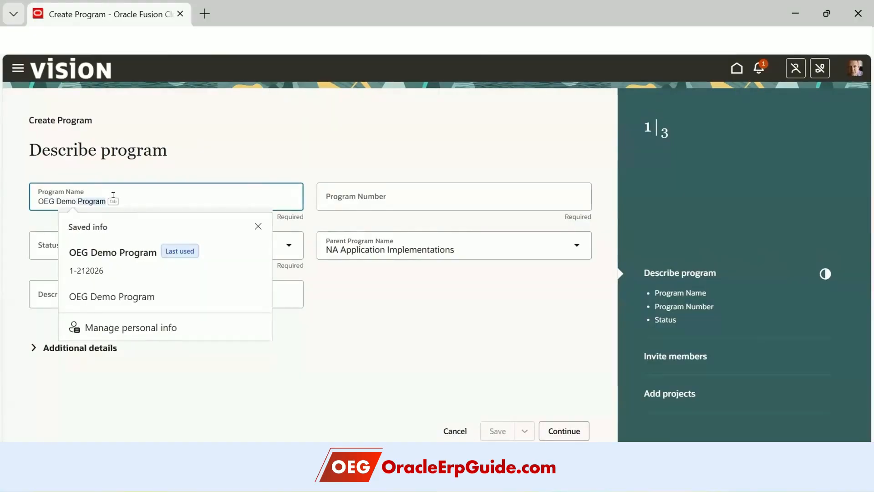
pyautogui.write('NA East')
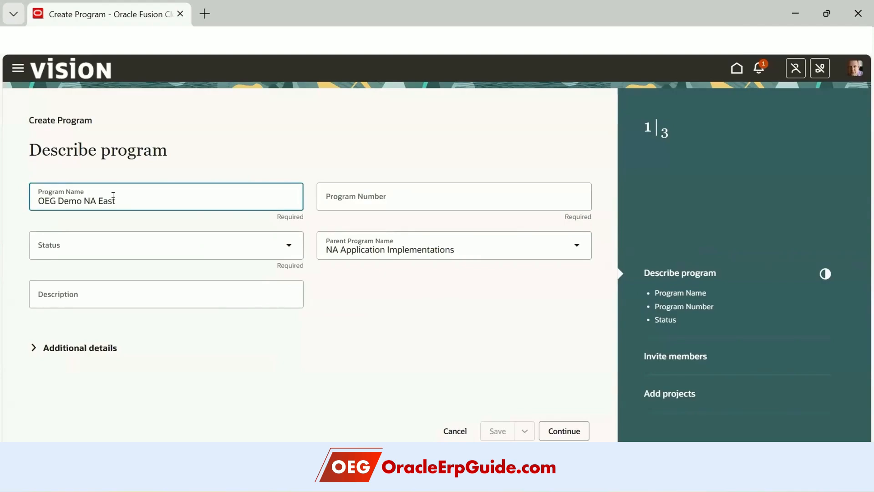
pyautogui.write(' Apps Implementation')
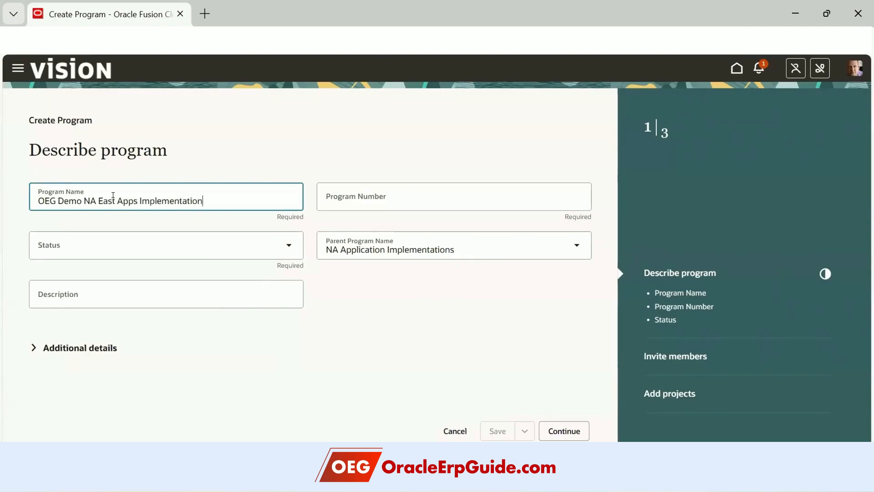
pyautogui.press('Tab')
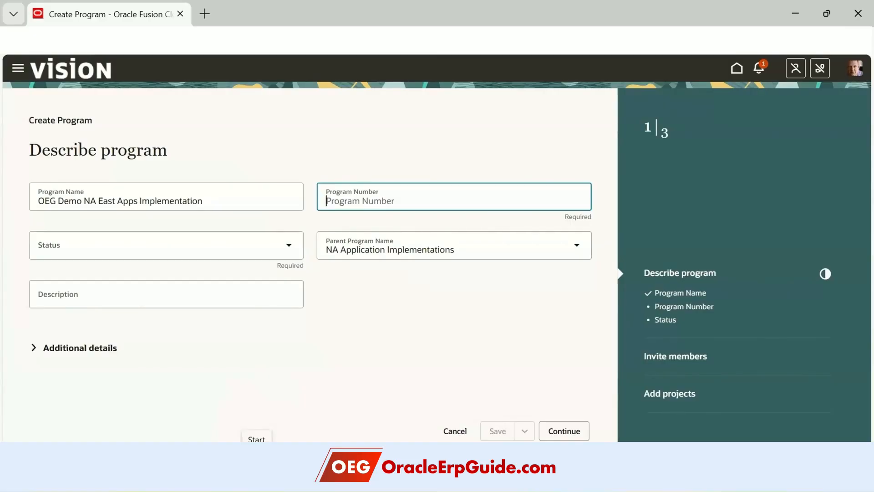
# - Set the Program Number to OEGPRG1 and the status to Active
pyautogui.write('OEG')
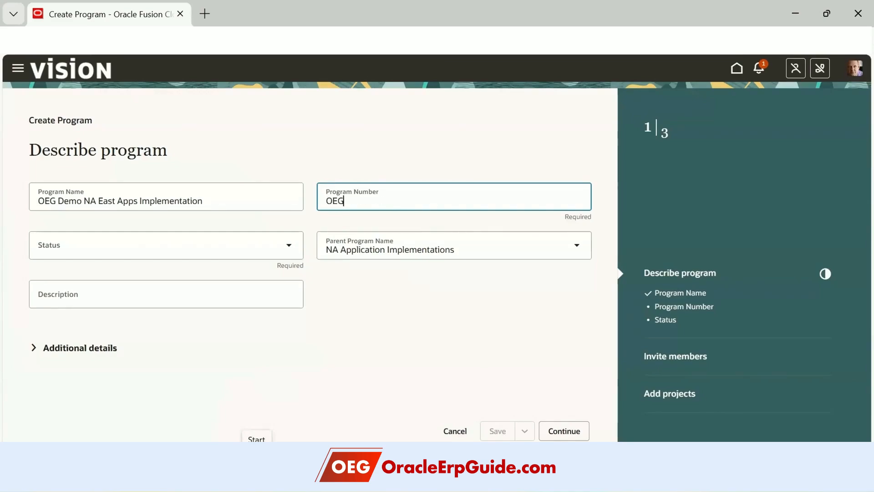
pyautogui.write('PRG1')
pyautogui.press('Tab')
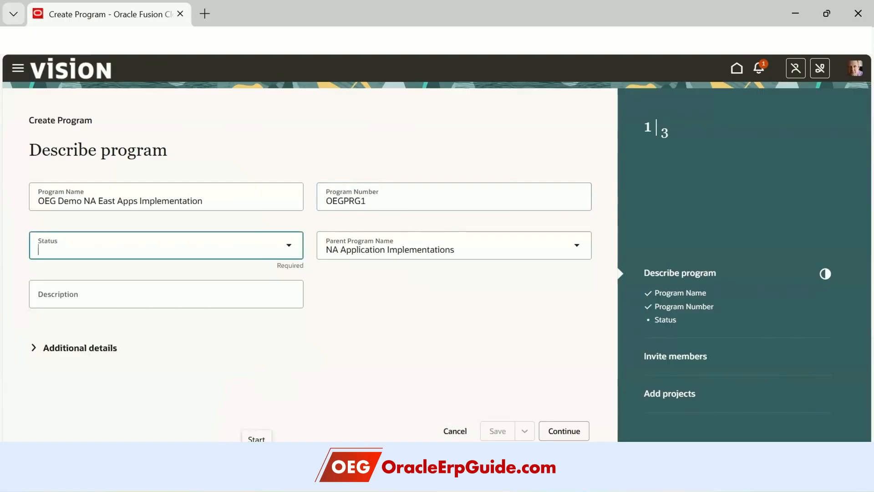
pyautogui.click(265, 245)
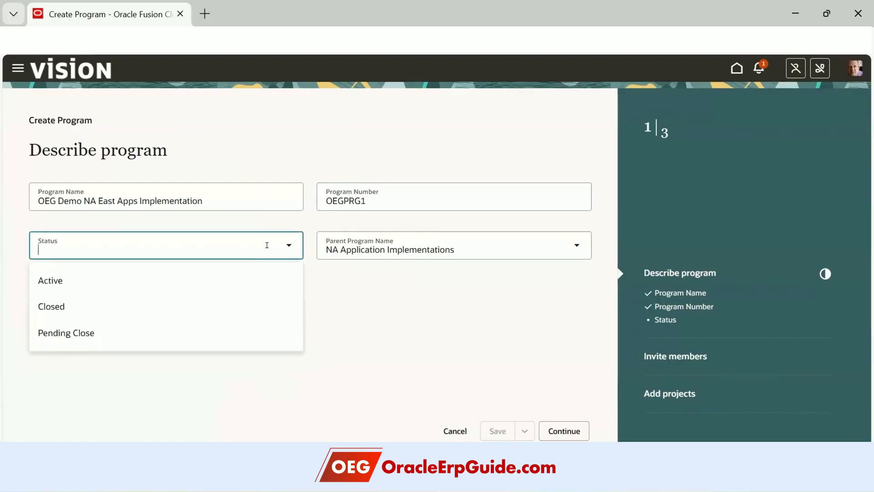
pyautogui.click(212, 281)
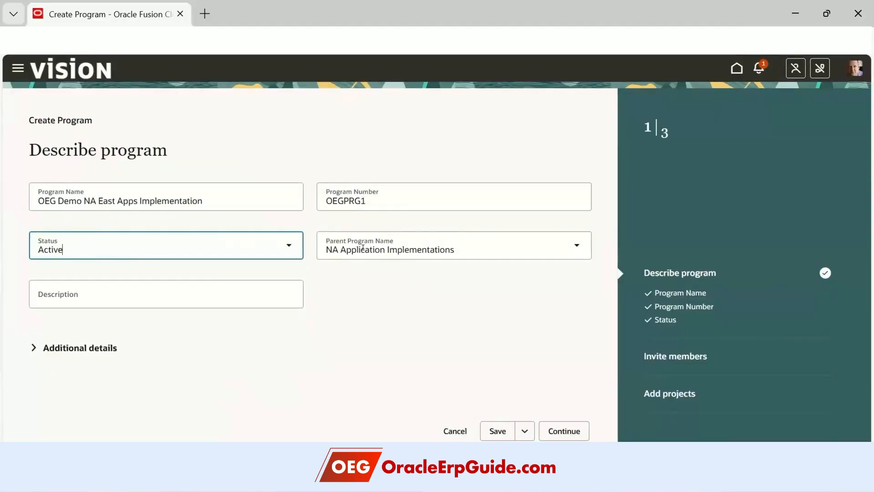
# - Choose North America Implementations as the Parent Program Name
pyautogui.click(574, 245)
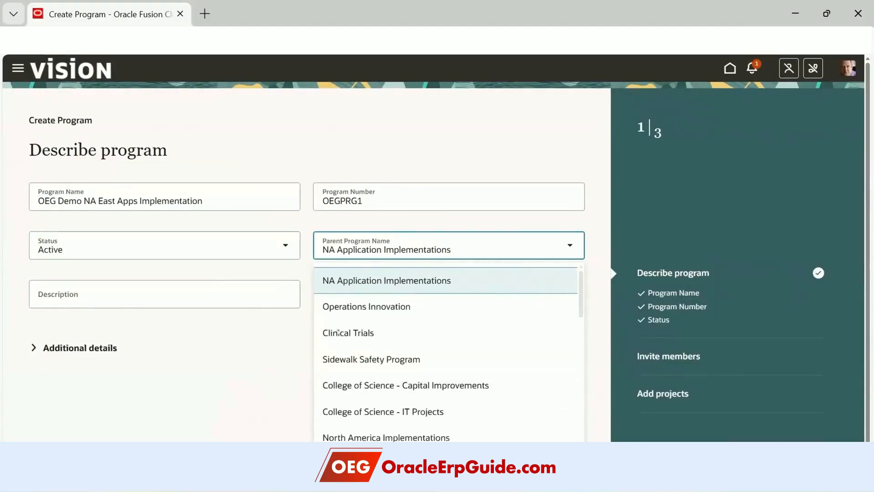
pyautogui.click(396, 276)
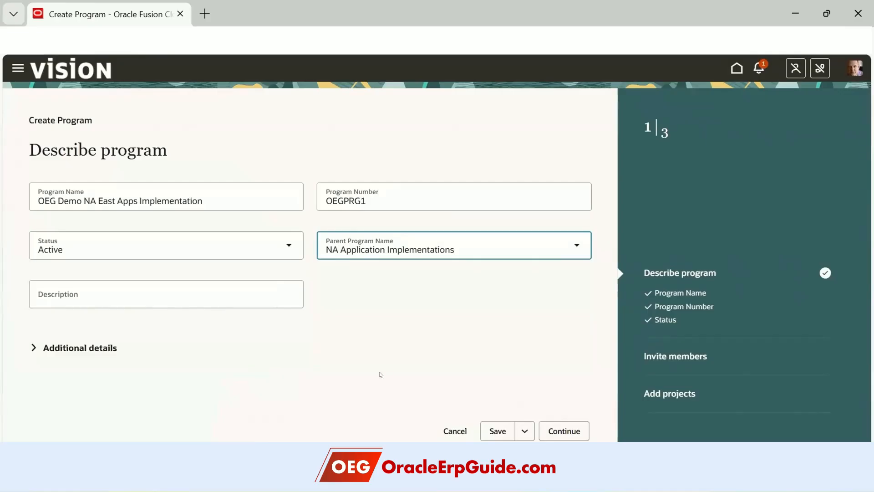
pyautogui.click(572, 246)
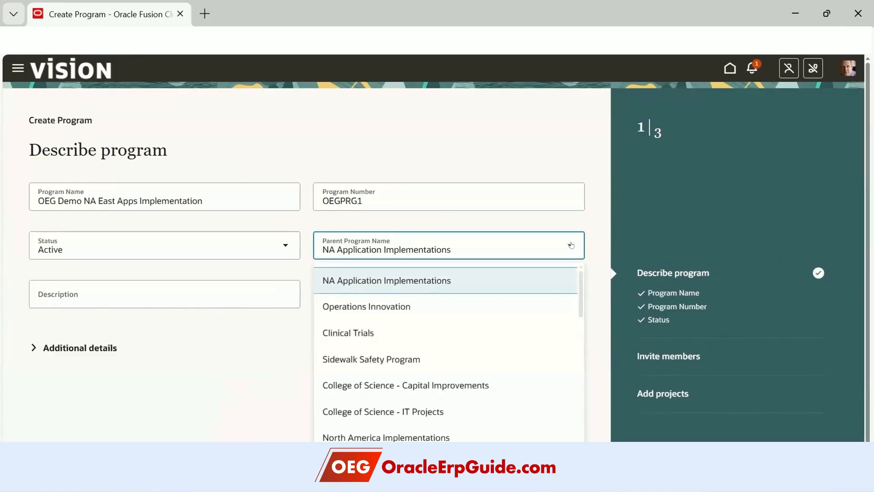
pyautogui.click(460, 434)
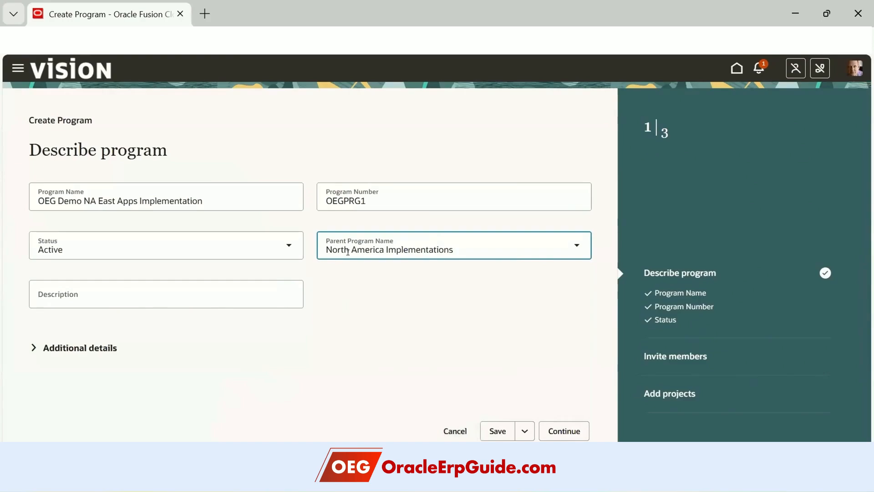
# - Copy the program name into the Description field
pyautogui.click(137, 290)
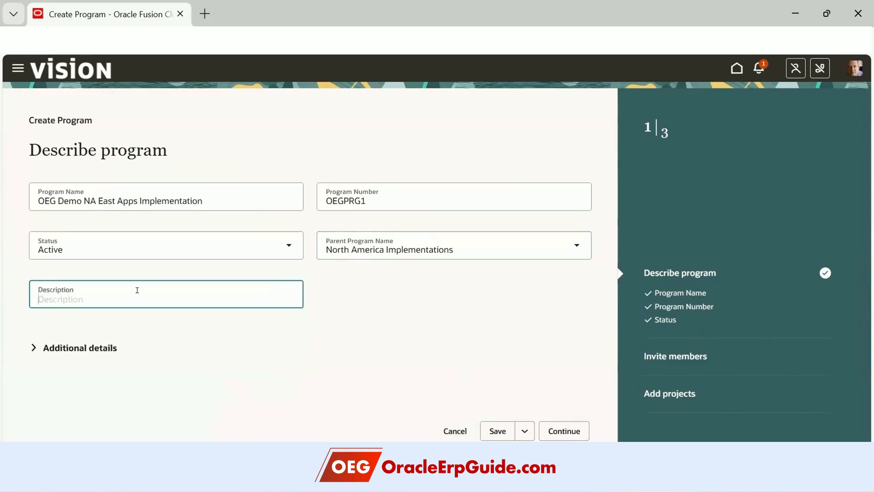
pyautogui.click(160, 194)
pyautogui.click(187, 290)
pyautogui.write('OEG Demo NA East Apps Implementation')
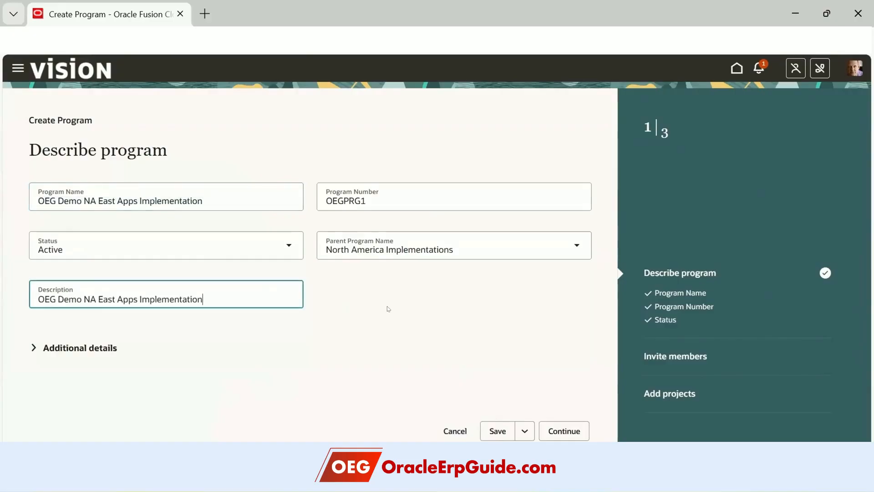
pyautogui.click(34, 347)
# - Use the saved USD autofill entry for a $100,000.00 budget and 1/1/26–12/31/26 dates
pyautogui.scroll(-3, 390, 290)
pyautogui.scroll(-1, 390, 291)
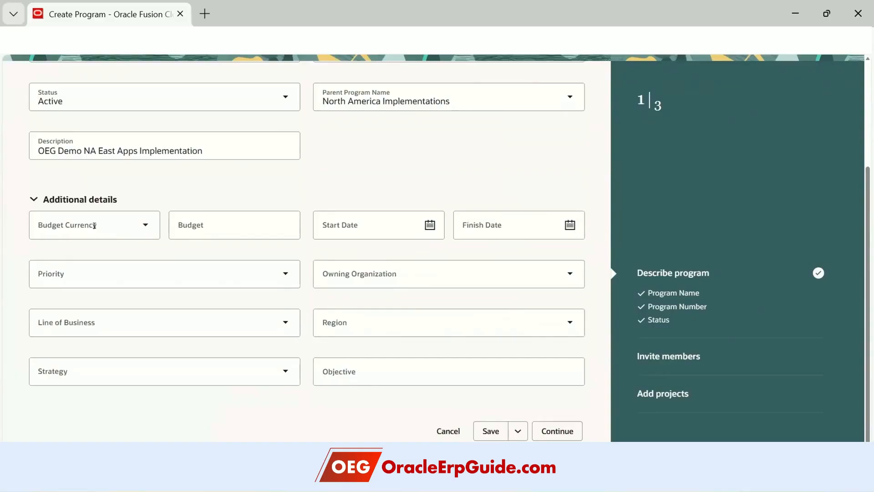
pyautogui.click(137, 225)
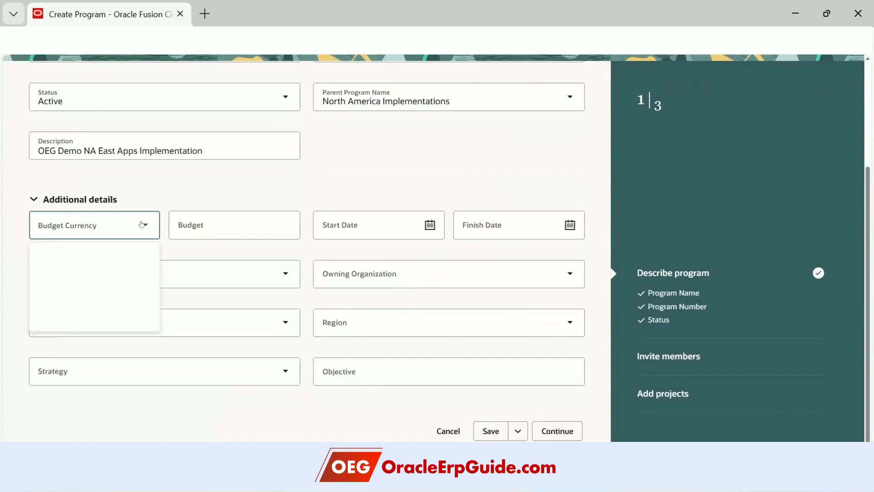
pyautogui.write('USD')
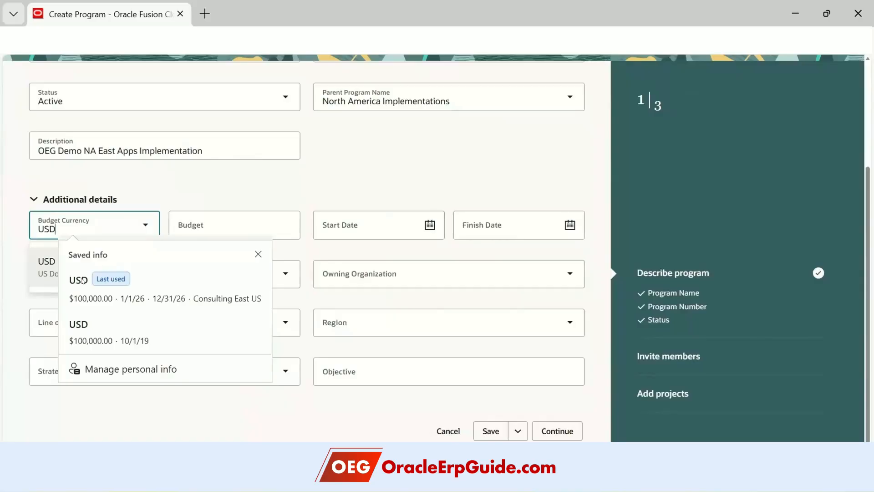
pyautogui.click(82, 281)
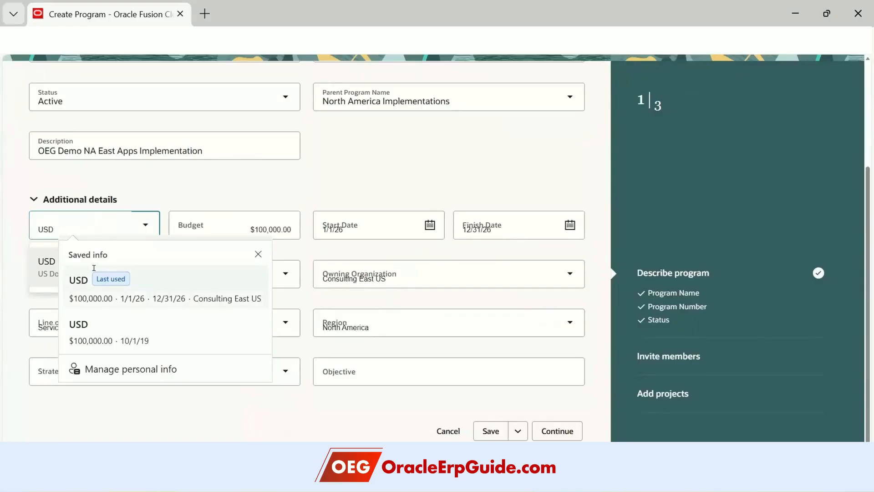
pyautogui.click(230, 223)
pyautogui.click(387, 163)
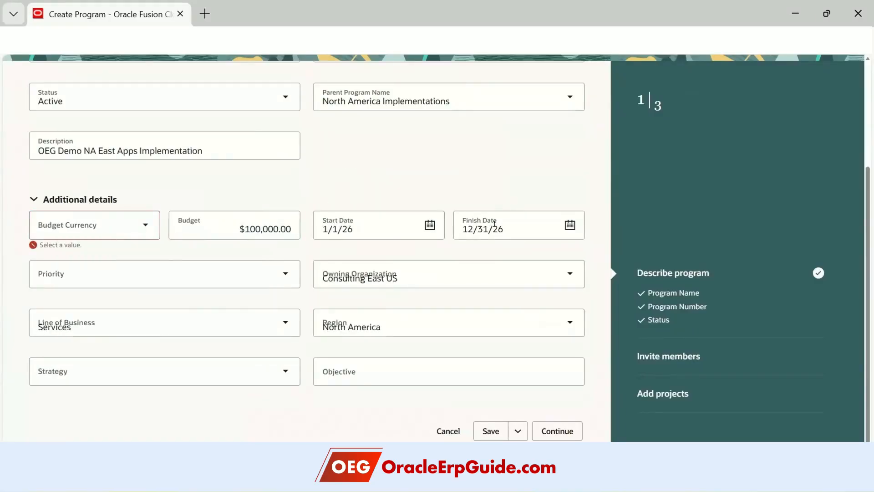
# - Set priority Medium, organization Consulting East US, line of business Services, region North America
pyautogui.click(276, 274)
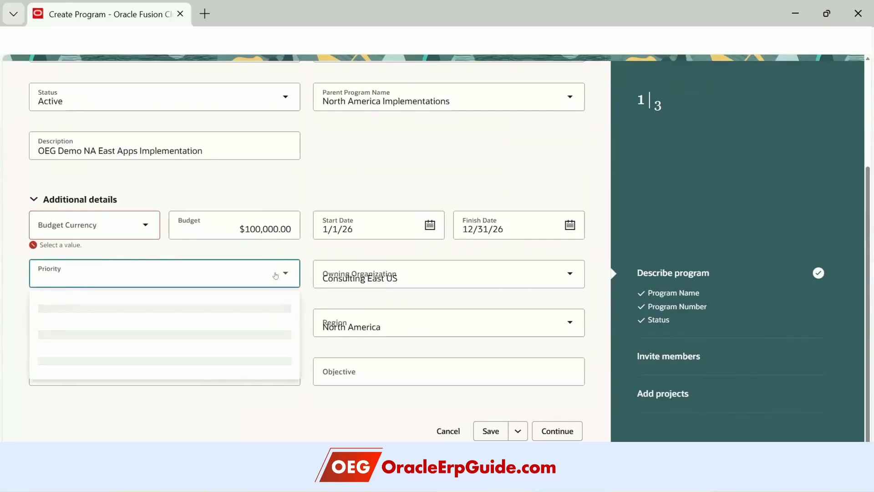
pyautogui.click(125, 335)
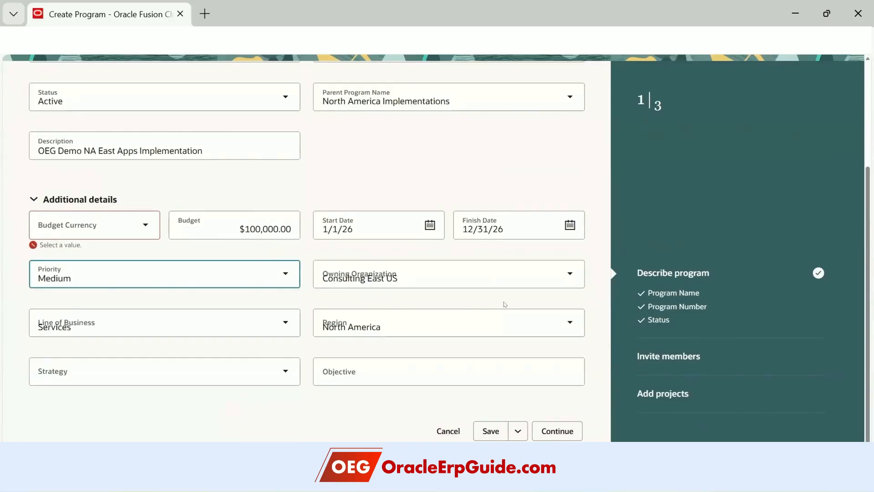
pyautogui.click(403, 286)
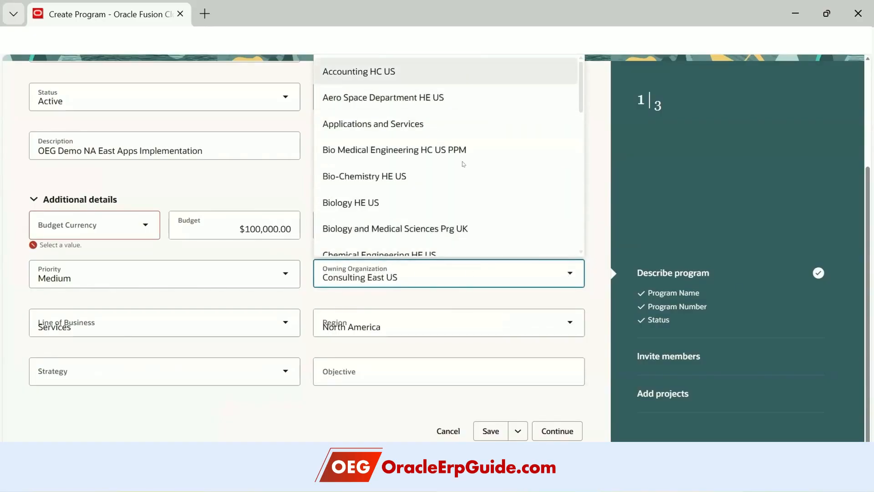
pyautogui.click(201, 434)
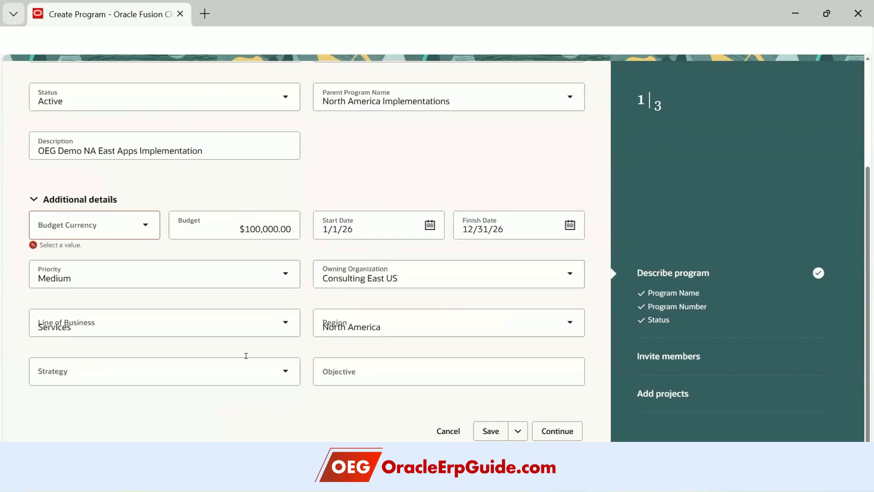
pyautogui.click(280, 325)
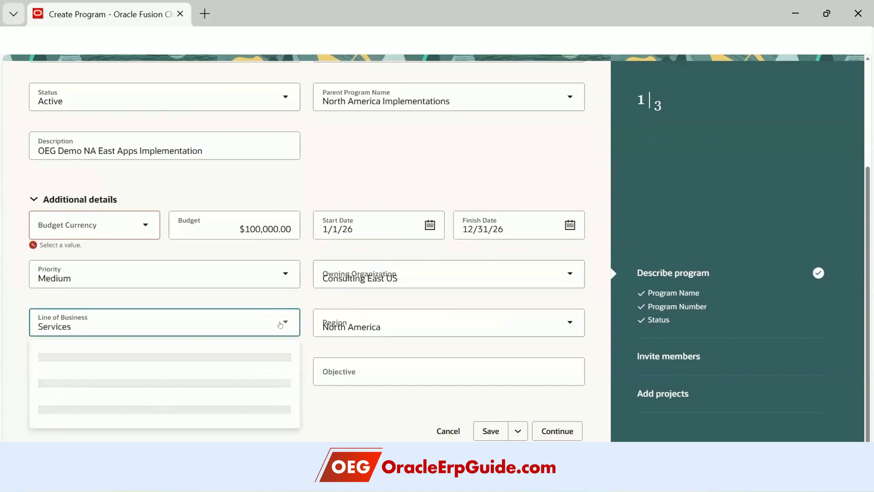
pyautogui.click(111, 411)
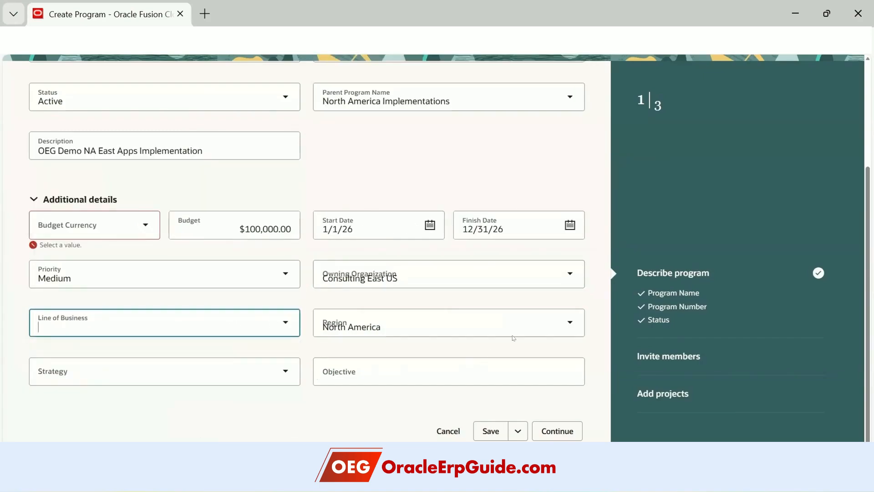
pyautogui.click(556, 331)
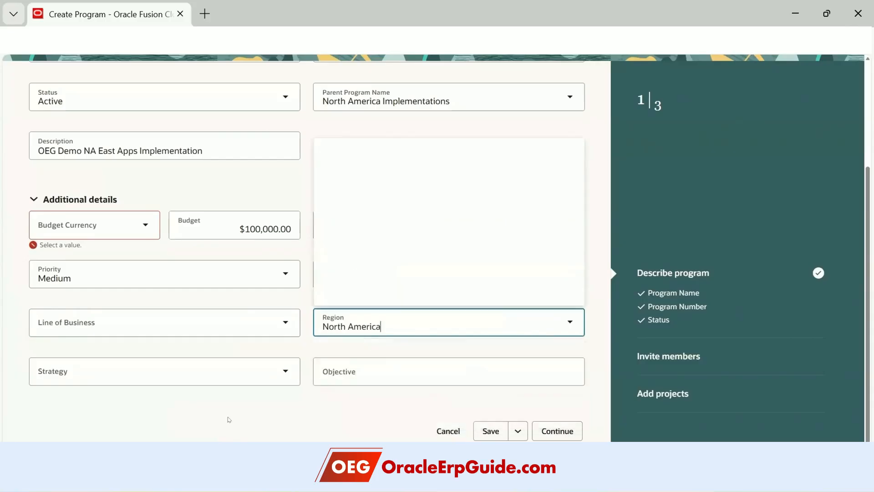
pyautogui.click(259, 390)
pyautogui.click(286, 371)
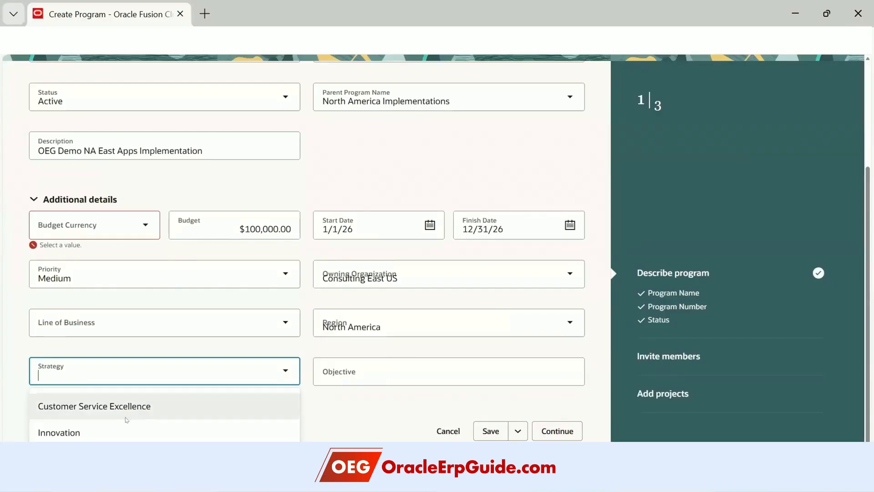
# - Choose Innovation as the strategy and enter the objective 'To track East of North America Oracle Implementations'
pyautogui.click(73, 431)
pyautogui.click(415, 369)
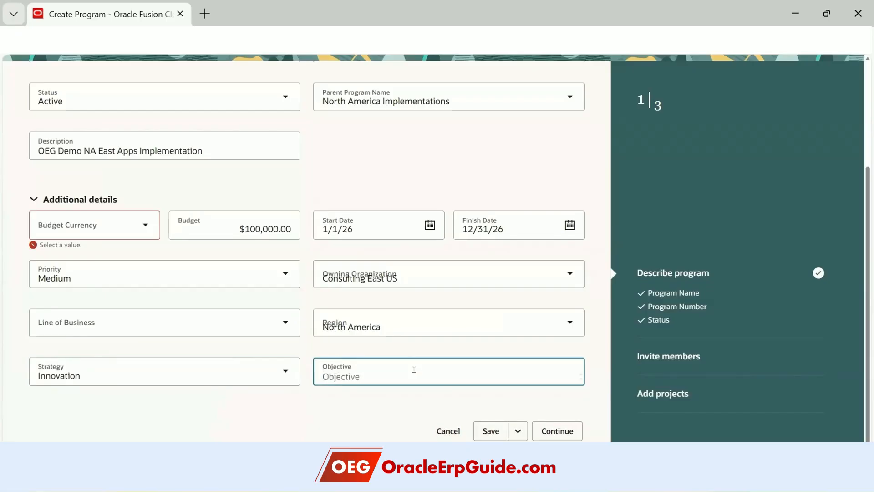
pyautogui.write('To track')
pyautogui.write(' East')
pyautogui.write(' of N')
pyautogui.press('BackSpace')
pyautogui.write('of No')
pyautogui.write('t')
pyautogui.write('rth Amer')
pyautogui.write('ica ')
pyautogui.write('Oracle Implem')
pyautogui.write('entations')
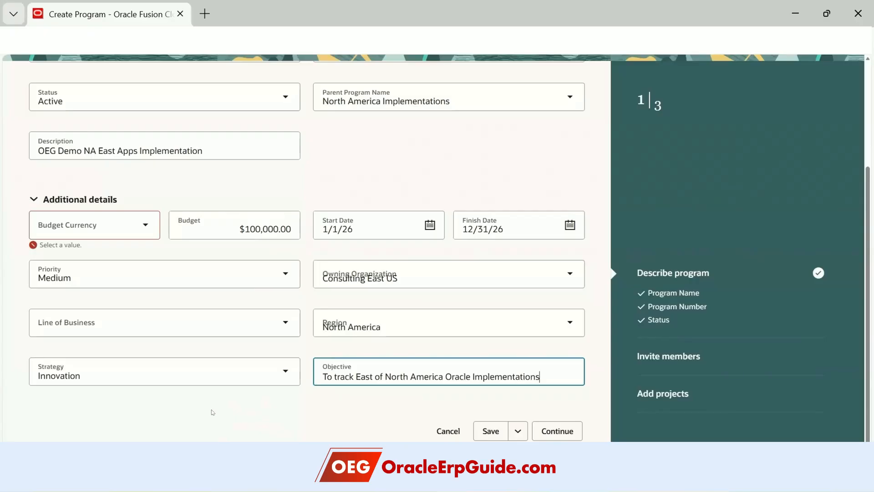
# - Save the program draft and set the budget currency to USD
pyautogui.click(517, 431)
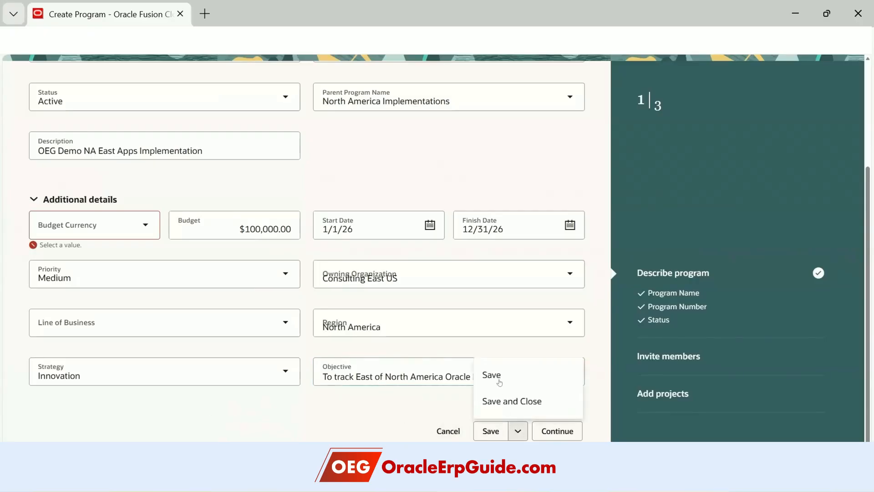
pyautogui.click(488, 376)
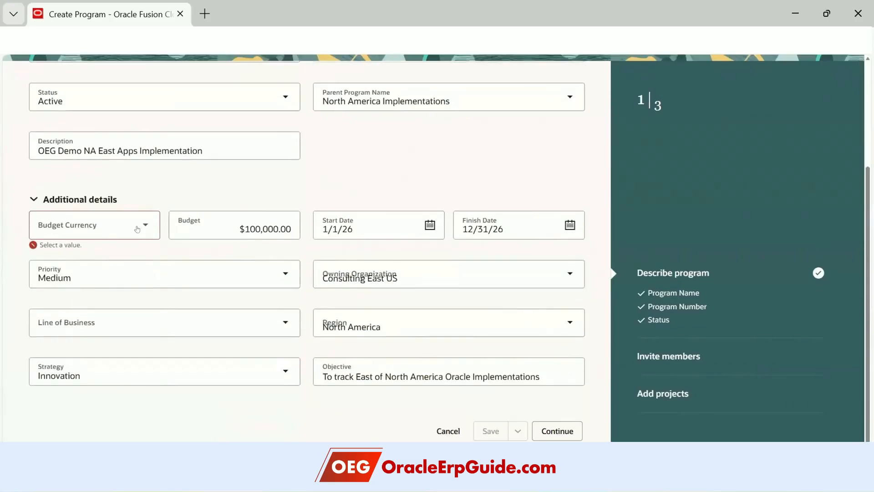
pyautogui.click(136, 230)
pyautogui.write('USD')
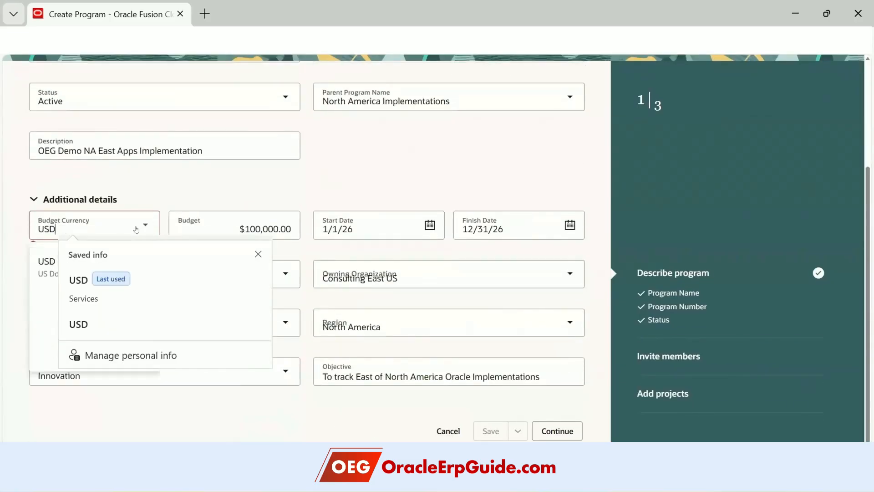
pyautogui.press('Tab')
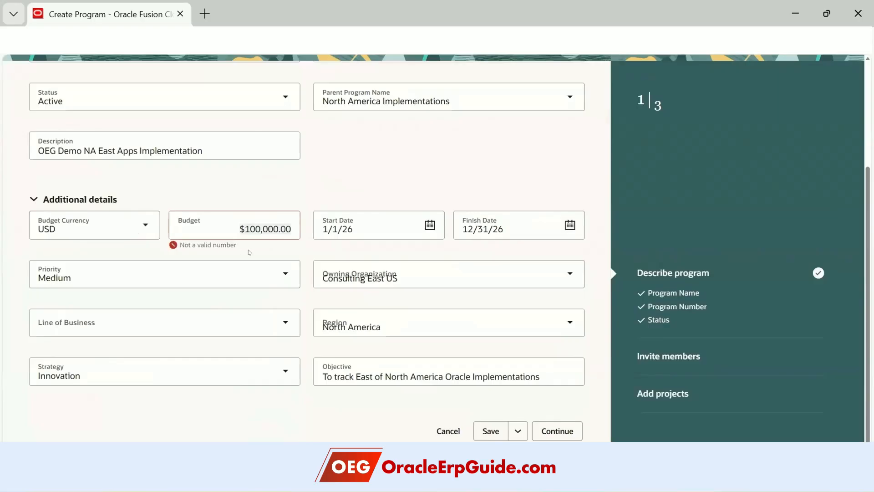
# - Re-enter the budget as 100,000 and continue to the Invite members step
pyautogui.click(237, 222)
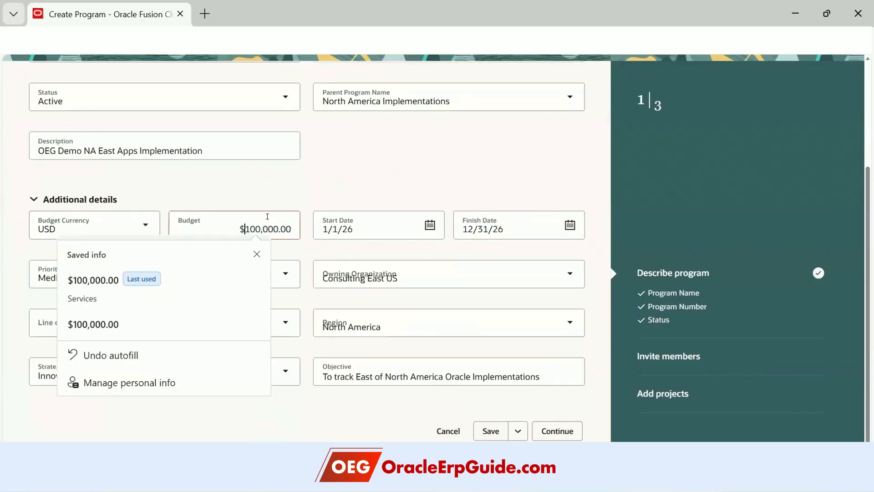
pyautogui.click(339, 178)
pyautogui.press('BackSpace')
pyautogui.press('BackSpace')
pyautogui.press('BackSpace')
pyautogui.press('BackSpace')
pyautogui.press('BackSpace')
pyautogui.press('BackSpace')
pyautogui.press('BackSpace')
pyautogui.press('BackSpace')
pyautogui.press('BackSpace')
pyautogui.press('BackSpace')
pyautogui.press('BackSpace')
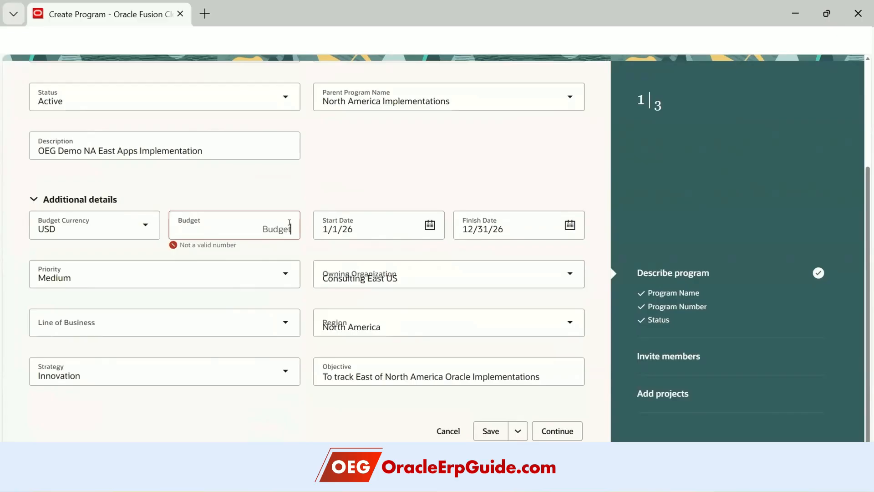
pyautogui.write('100,000')
pyautogui.press('Tab')
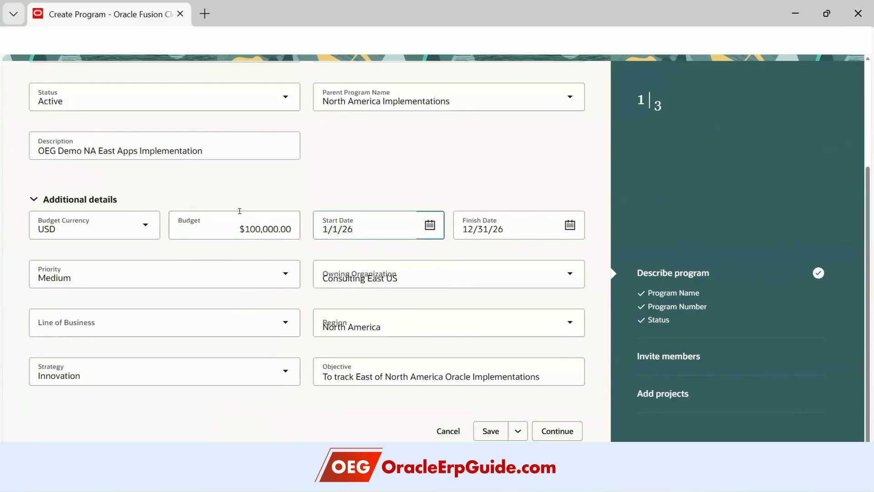
pyautogui.click(557, 431)
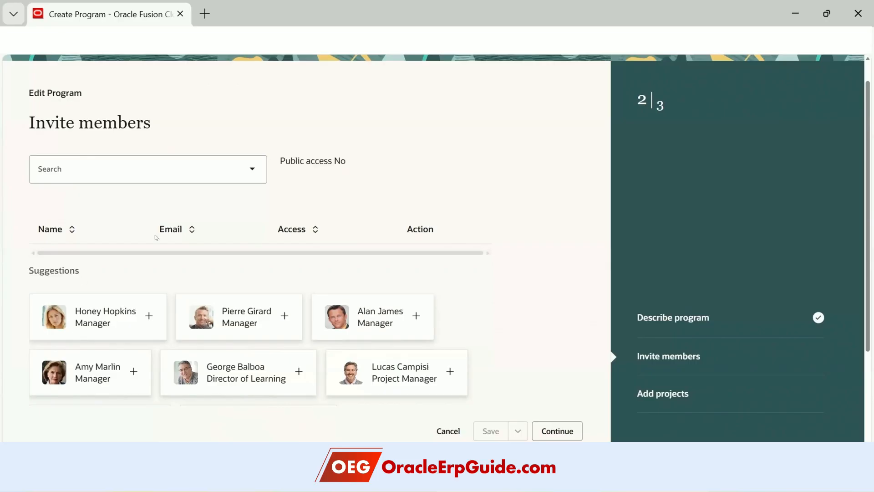
# - Add the first listed person as a member with Contributor access
pyautogui.click(130, 165)
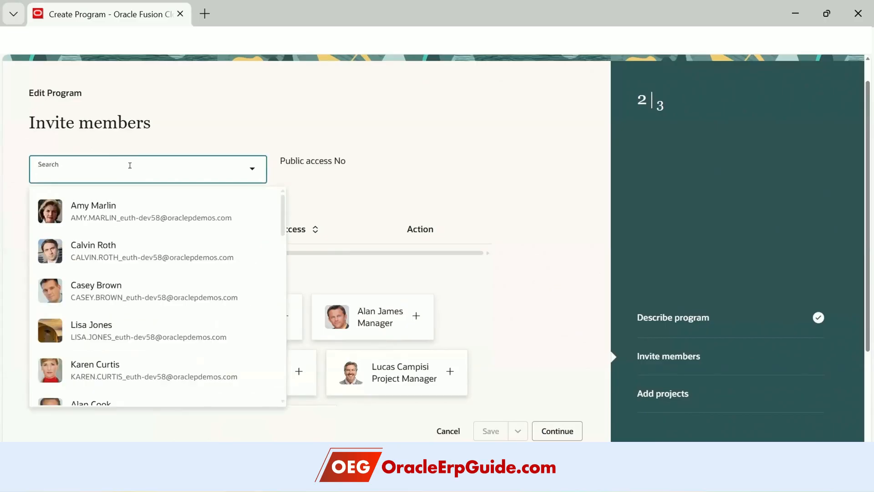
pyautogui.click(140, 215)
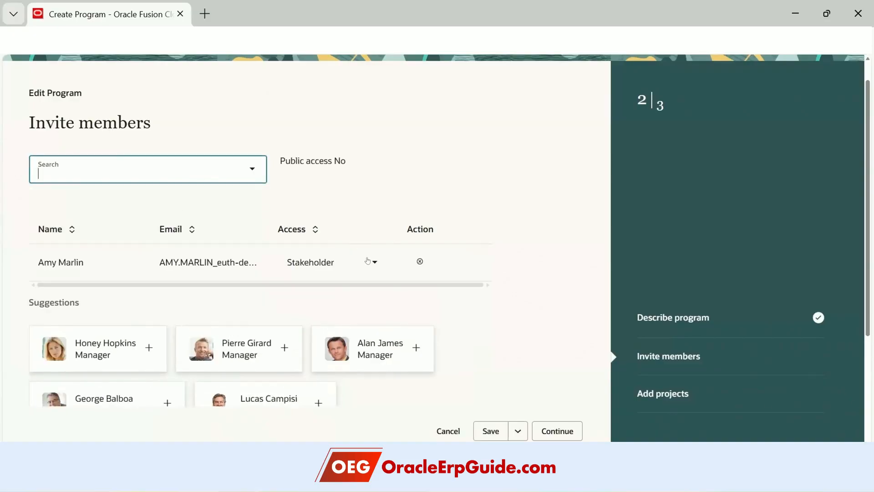
pyautogui.click(370, 261)
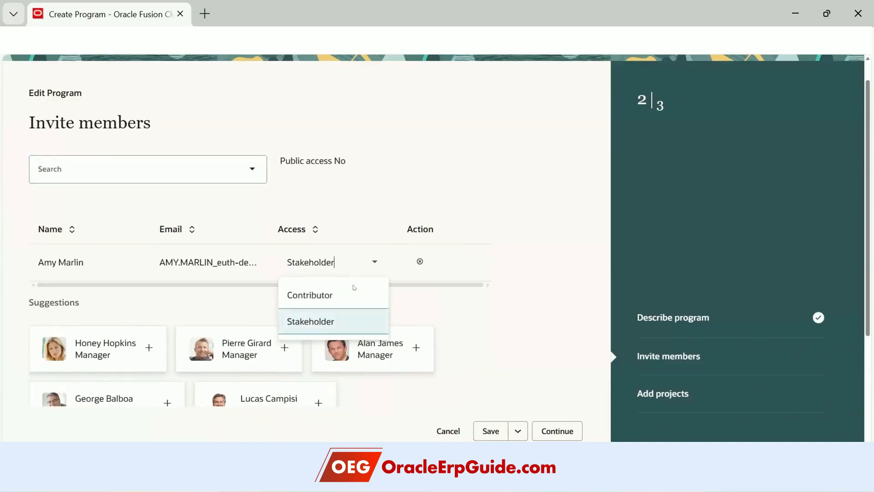
pyautogui.click(366, 294)
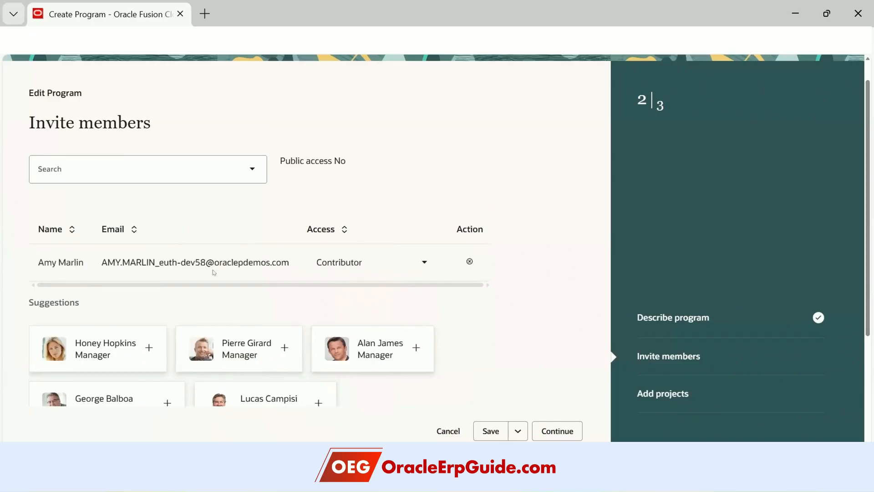
# - Search for a second person by name and add them as a Stakeholder member
pyautogui.click(171, 159)
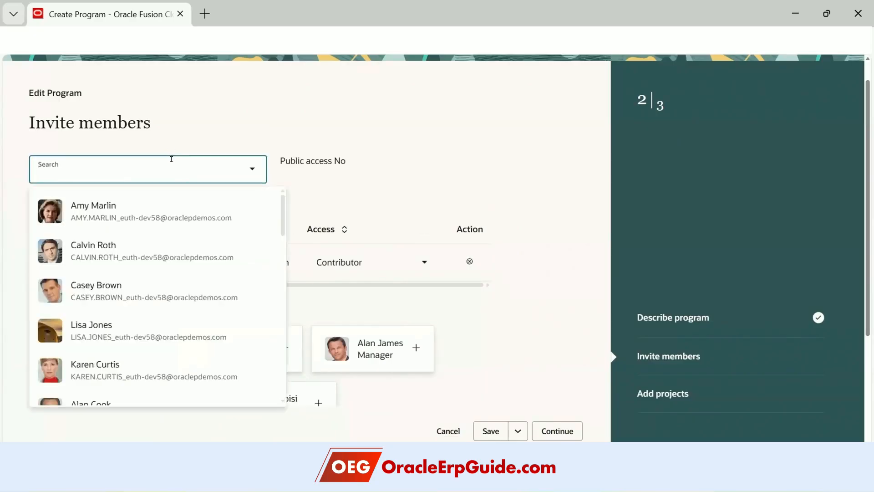
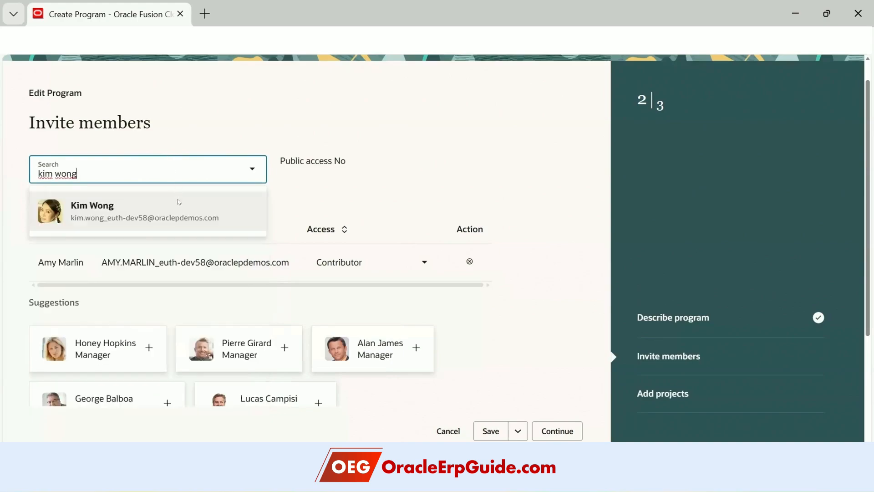
pyautogui.click(177, 199)
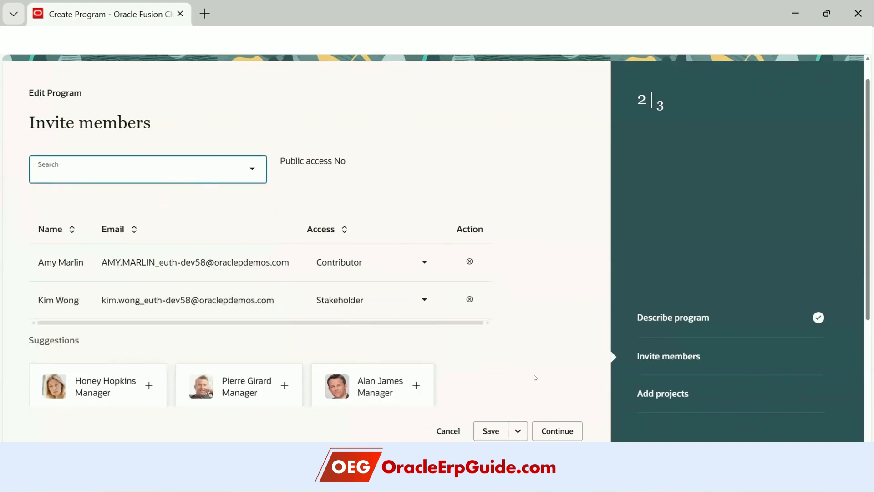
pyautogui.scroll(-1, 504, 355)
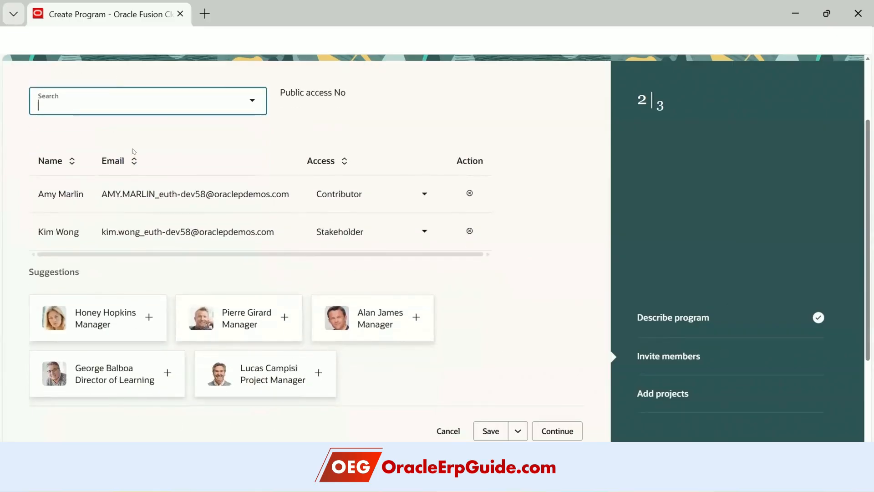
pyautogui.scroll(1, 366, 351)
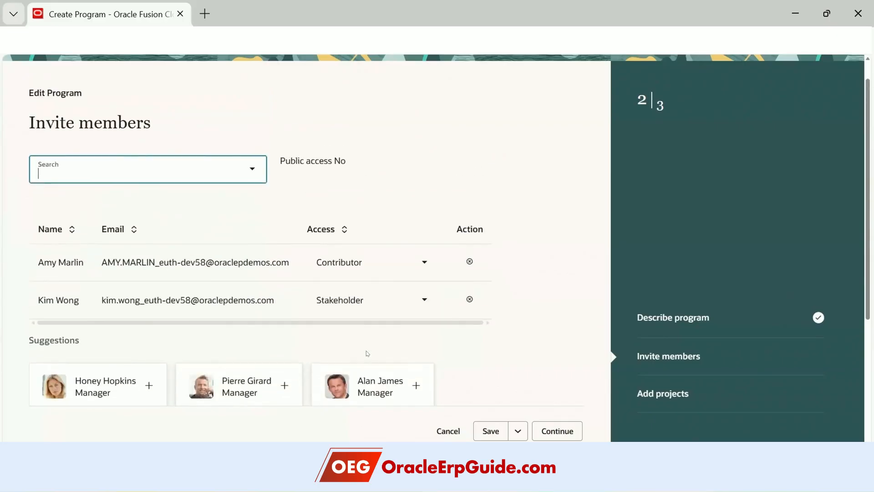
pyautogui.click(613, 395)
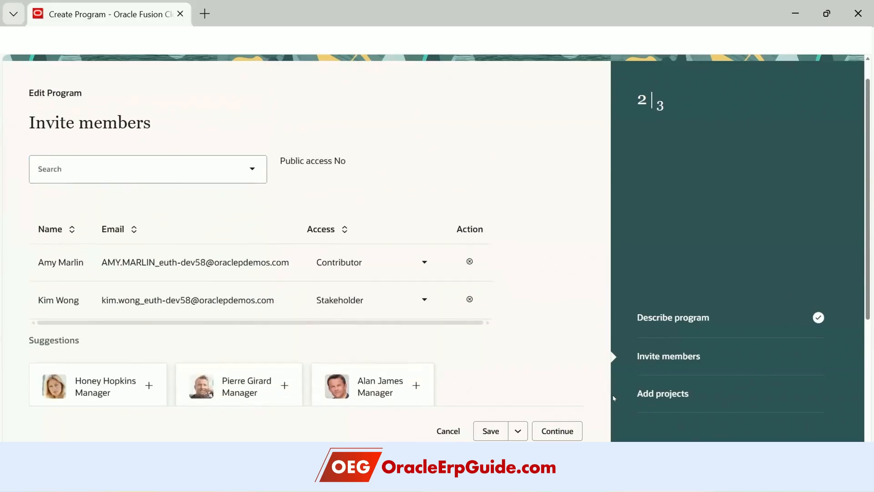
pyautogui.scroll(-3, 608, 393)
pyautogui.click(517, 431)
pyautogui.click(527, 286)
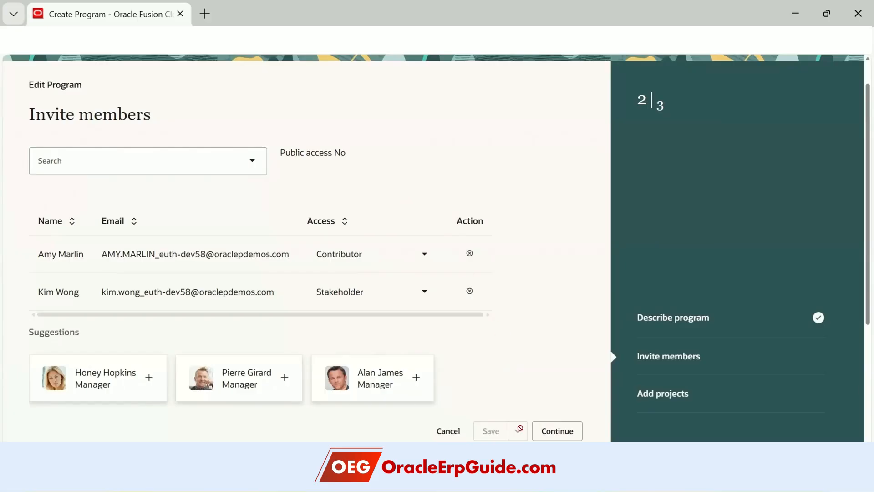
# - Continue from the Invite members step to the Add projects step
pyautogui.click(558, 430)
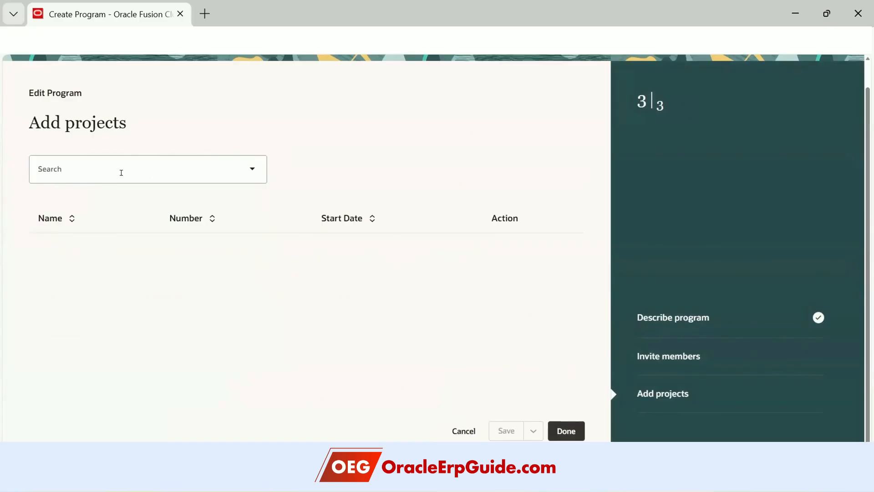
# - Add the Orion Financials Upgrade project to the program
pyautogui.click(251, 167)
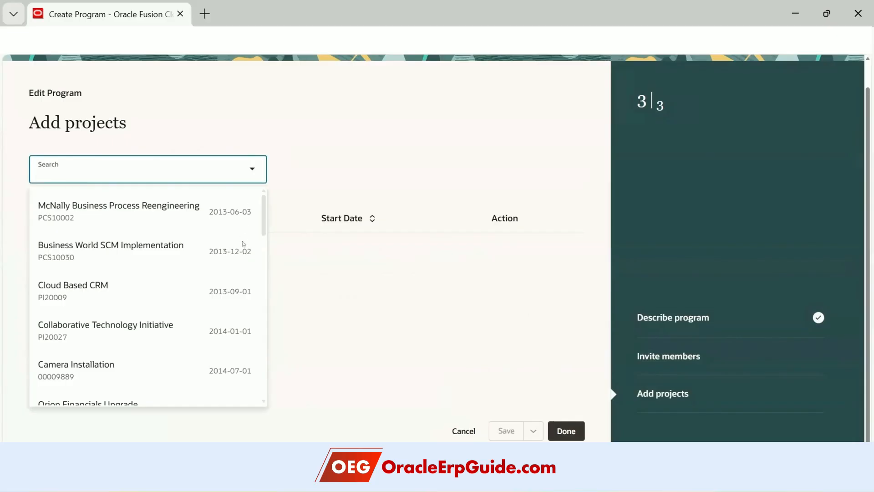
pyautogui.moveTo(264, 221); pyautogui.dragTo(264, 266)
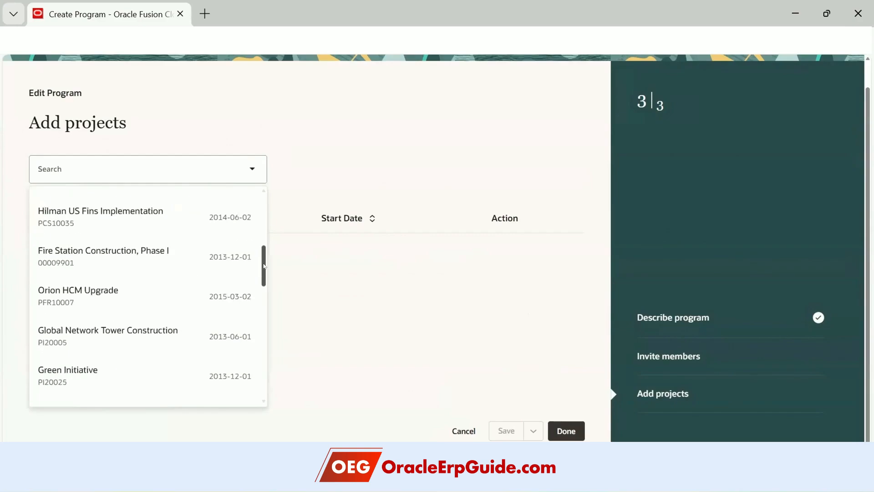
pyautogui.scroll(-4, 263, 269)
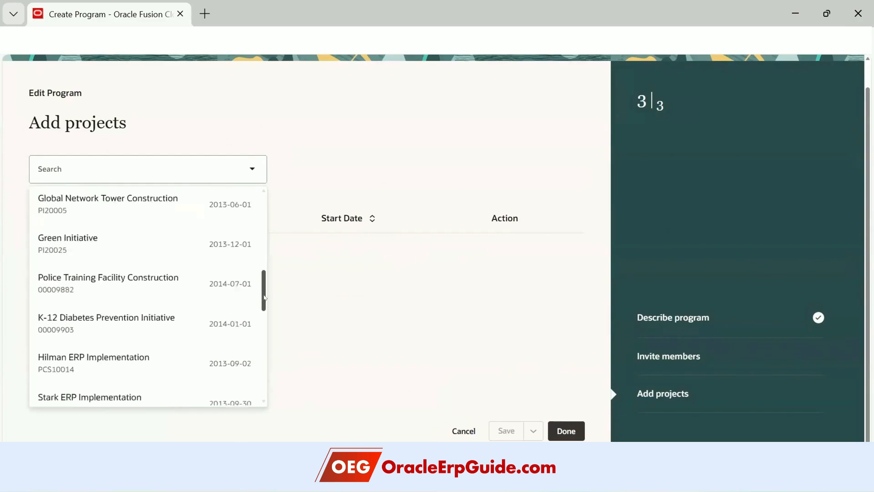
pyautogui.scroll(6, 259, 273)
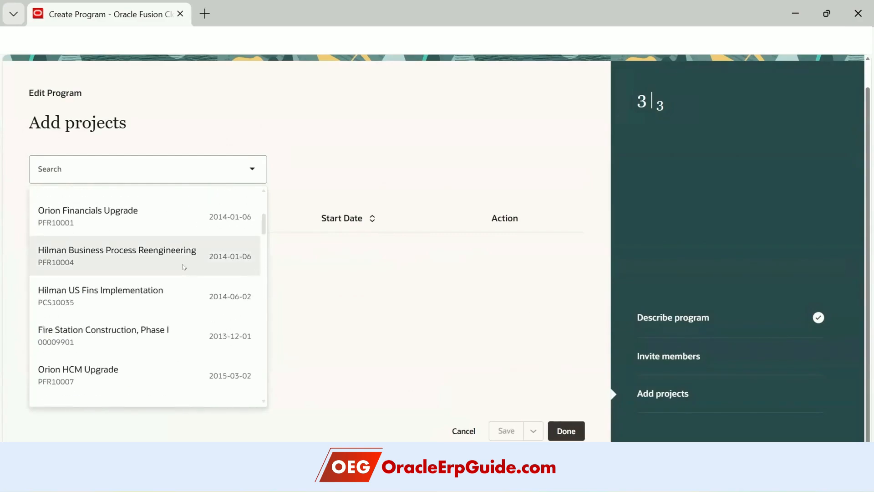
pyautogui.scroll(2, 173, 258)
pyautogui.click(155, 281)
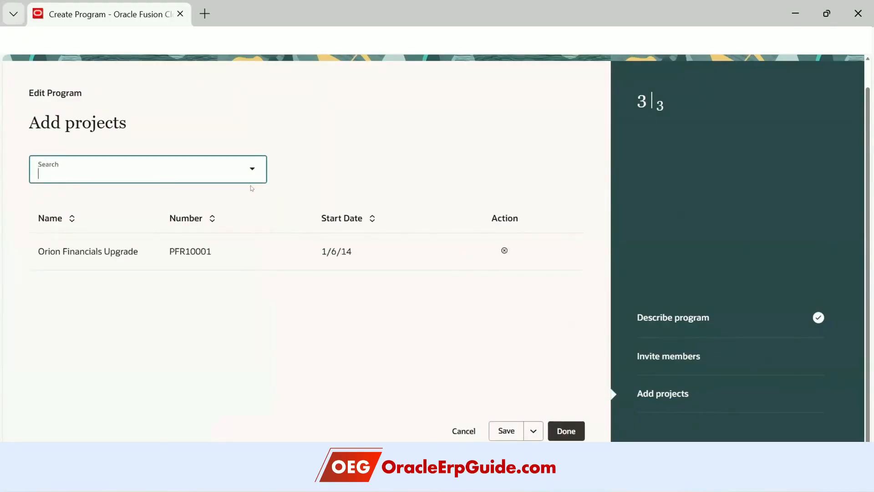
# - Add Business World SCM Implementation and finish creating the program
pyautogui.click(248, 171)
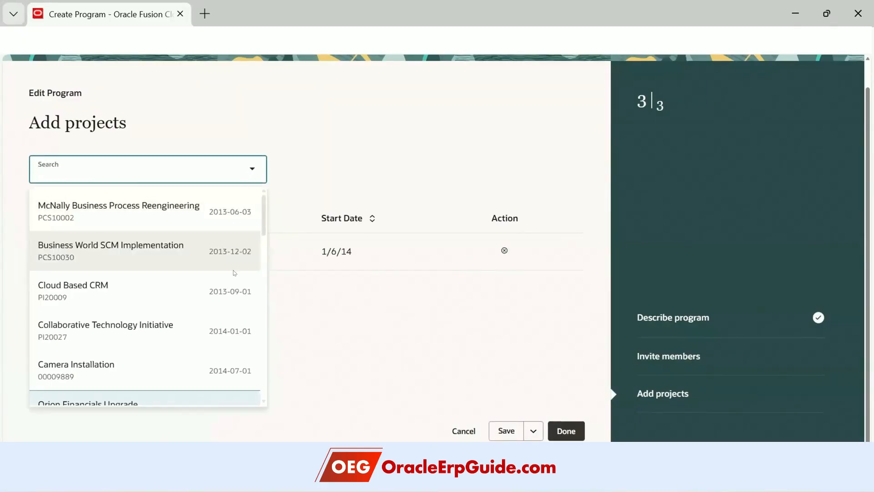
pyautogui.click(233, 269)
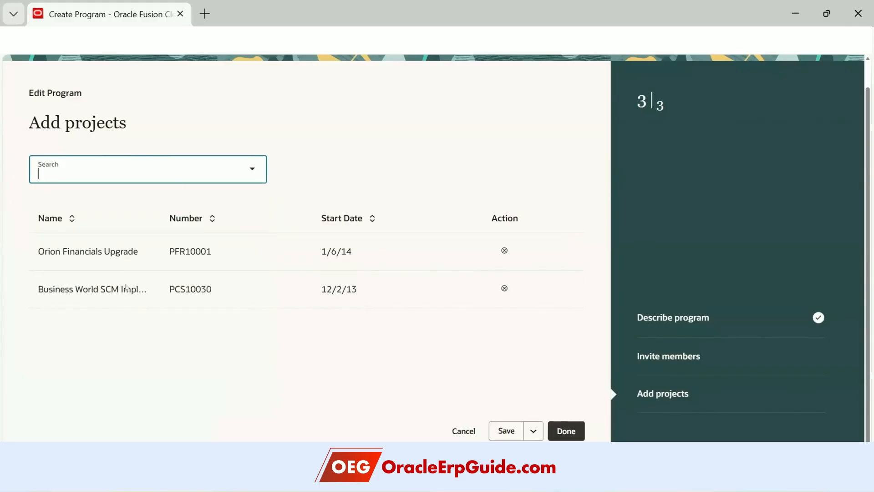
pyautogui.click(559, 433)
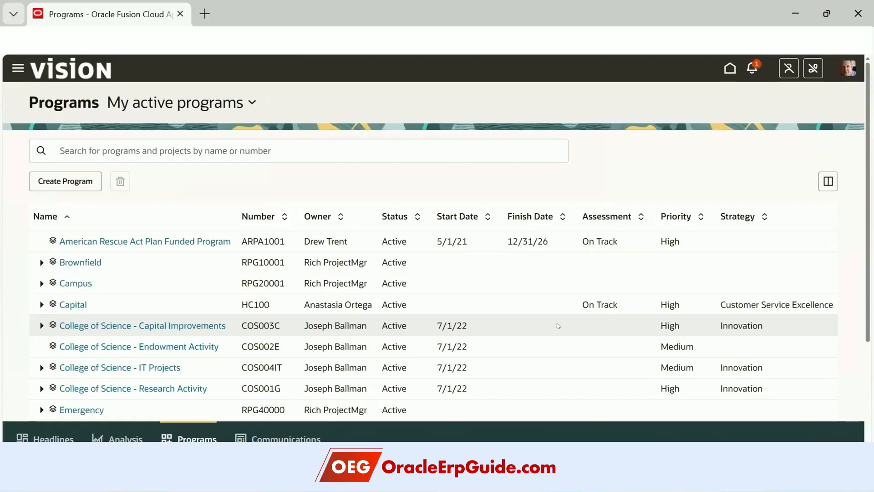
# - Expand North America Implementations and the OEG Demo NA East Apps Implementation (OEGPRG1) row to view its two projects
pyautogui.scroll(-3, 437, 242)
pyautogui.click(41, 298)
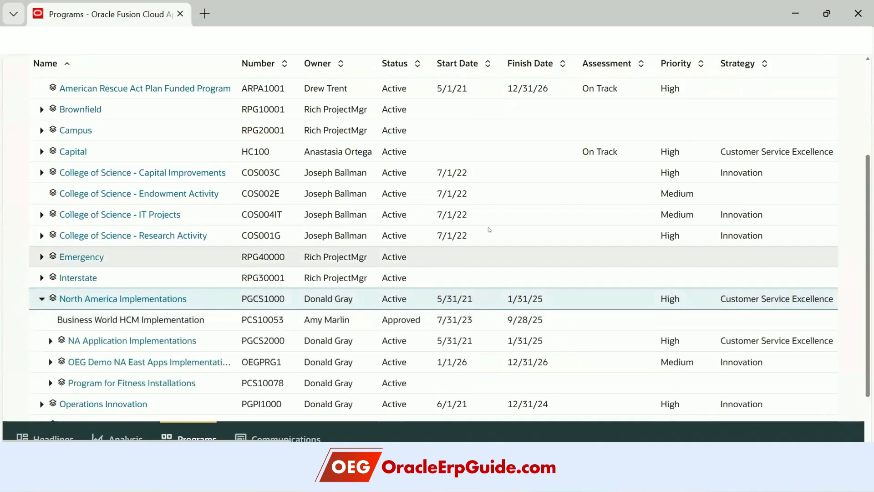
pyautogui.scroll(-2, 148, 320)
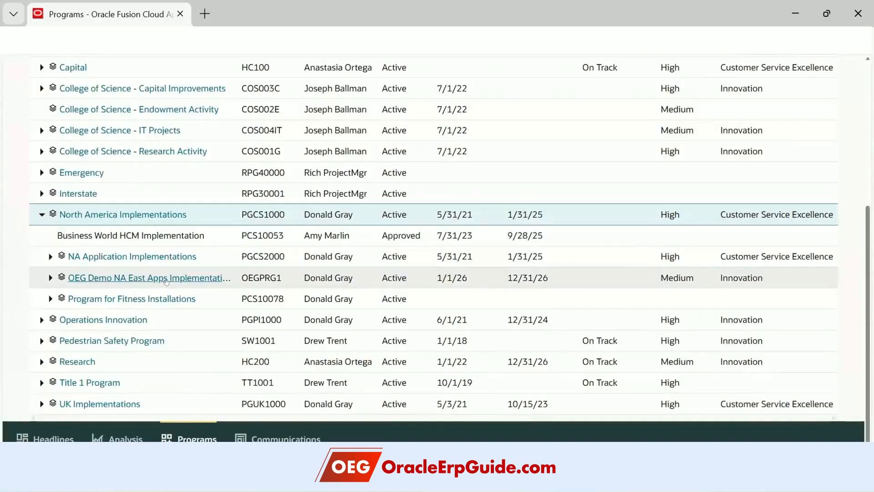
pyautogui.click(50, 277)
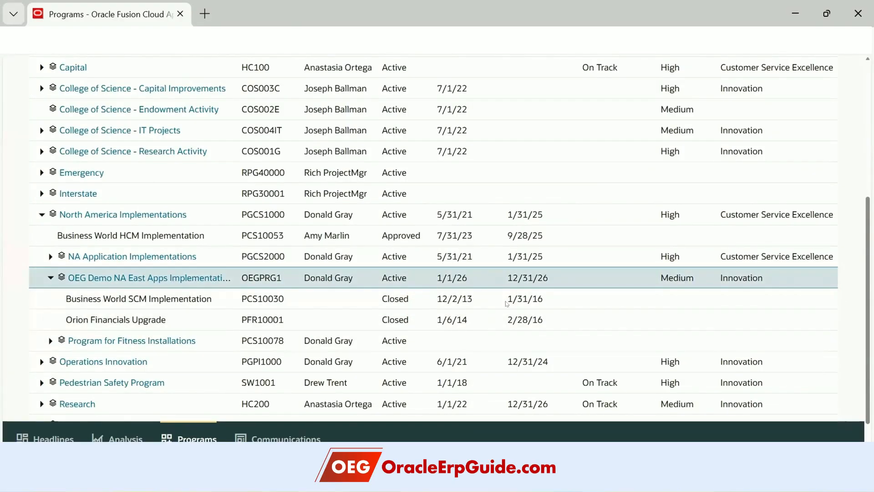
pyautogui.scroll(4, 462, 278)
pyautogui.scroll(-5, 463, 281)
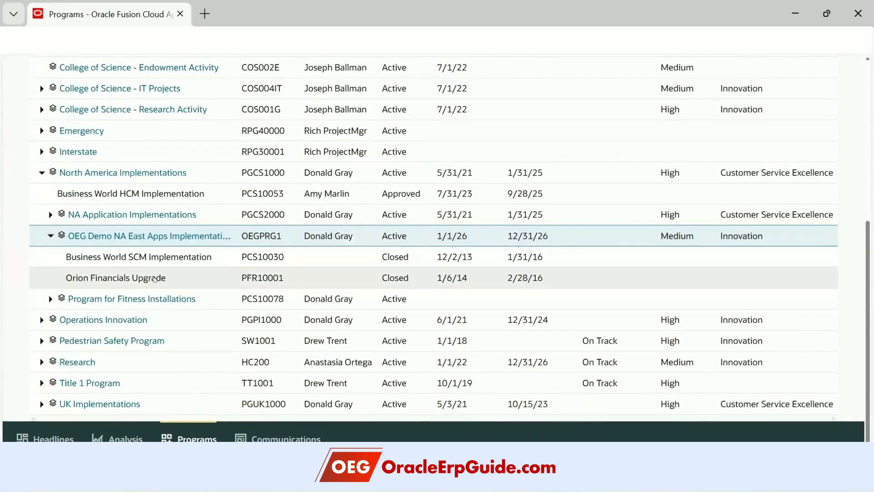
pyautogui.scroll(3, 137, 282)
pyautogui.scroll(3, 154, 278)
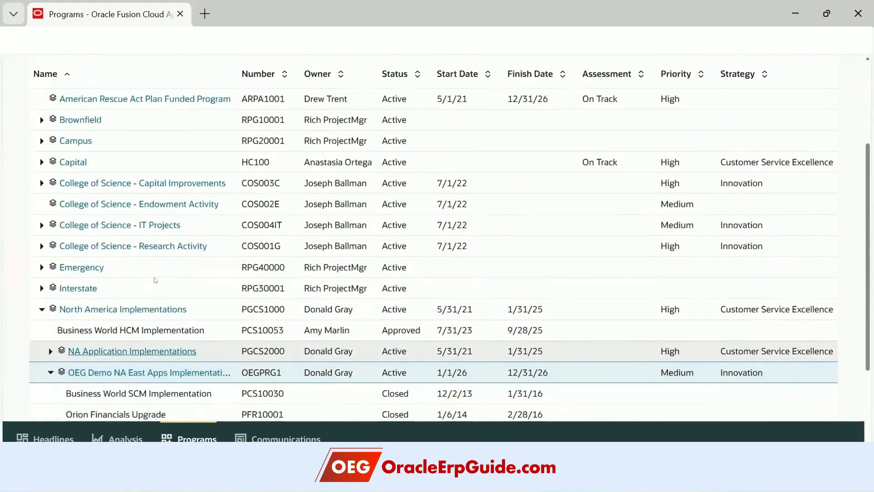
pyautogui.scroll(-6, 154, 277)
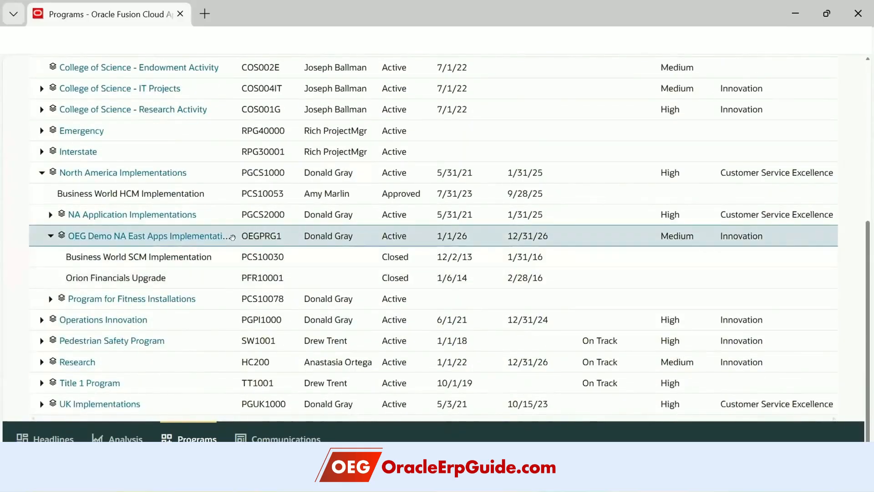